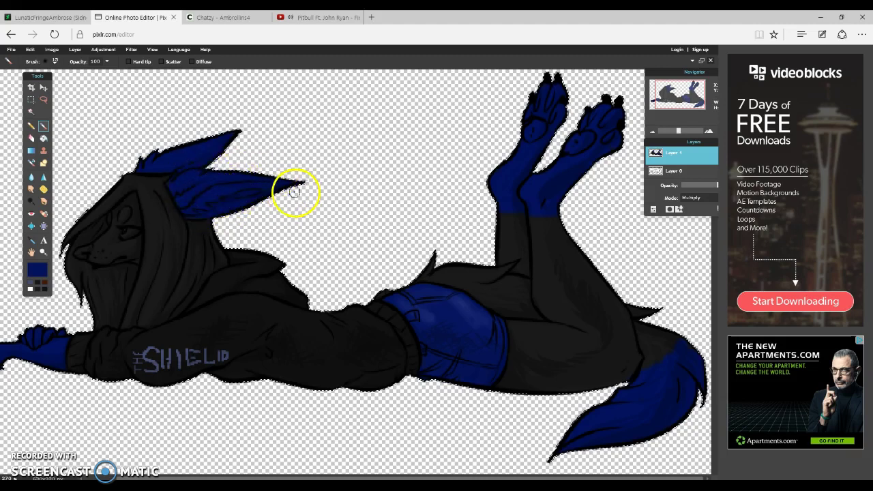
Paint the paw pads and toe markings of the raised foot nearer the head dark brown, using a small brush
left_click(690, 131)
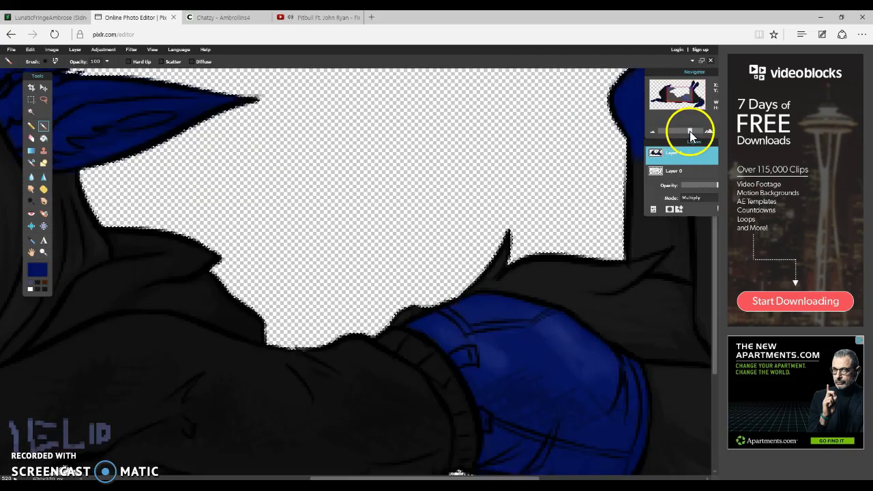
left_click_drag(686, 98, 703, 88)
left_click(36, 271)
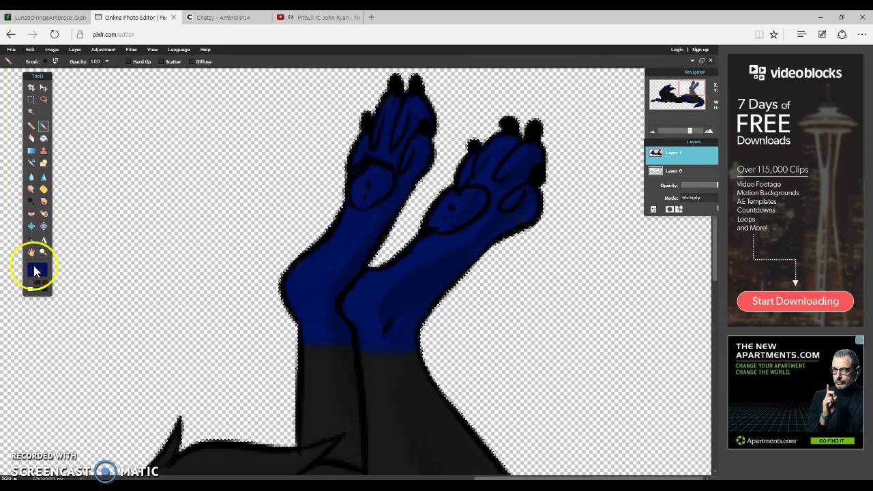
left_click(44, 282)
left_click(46, 62)
left_click(64, 83)
left_click_drag(382, 114, 374, 142)
mouse_move(407, 109)
left_mouse_down()
mouse_move(400, 166)
mouse_move(370, 169)
left_mouse_up()
mouse_move(367, 202)
left_mouse_down()
mouse_move(386, 182)
mouse_move(375, 167)
mouse_move(384, 172)
mouse_move(369, 179)
mouse_move(380, 192)
mouse_move(382, 171)
mouse_move(375, 183)
left_mouse_up()
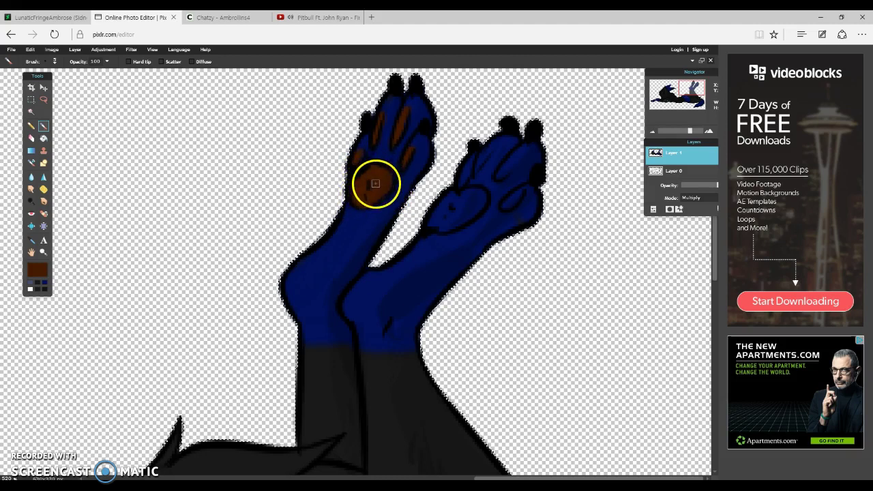
Paint the other raised foot's paw pads and the inside of the nearer ear in the same dark brown
mouse_move(455, 195)
left_mouse_down()
mouse_move(433, 211)
mouse_move(443, 228)
mouse_move(433, 220)
mouse_move(471, 214)
mouse_move(482, 202)
mouse_move(437, 220)
mouse_move(468, 214)
mouse_move(471, 198)
mouse_move(482, 197)
mouse_move(474, 160)
mouse_move(460, 185)
mouse_move(474, 150)
mouse_move(517, 150)
mouse_move(497, 177)
mouse_move(519, 195)
mouse_move(503, 203)
mouse_move(519, 196)
left_mouse_up()
right_click(455, 219)
left_click(438, 217)
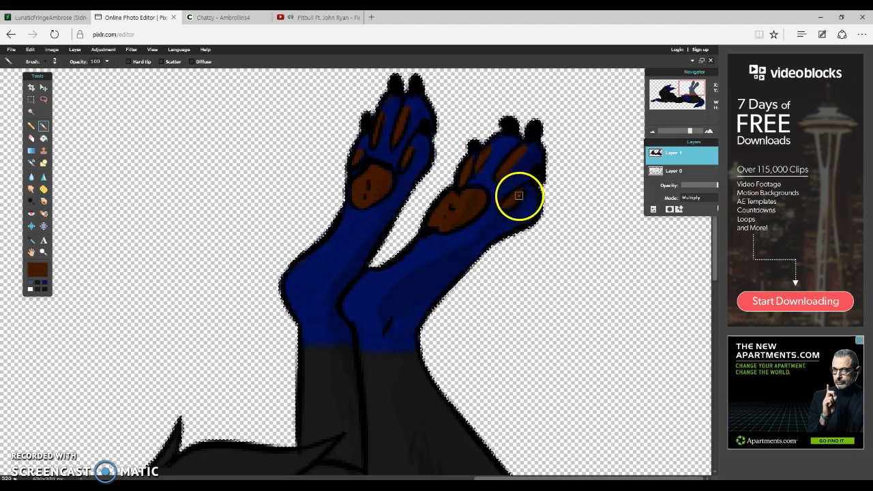
left_click_drag(698, 91, 665, 92)
mouse_move(348, 245)
left_mouse_down()
mouse_move(385, 273)
mouse_move(336, 266)
mouse_move(377, 255)
mouse_move(363, 255)
mouse_move(395, 239)
mouse_move(367, 247)
mouse_move(369, 238)
mouse_move(407, 216)
mouse_move(380, 229)
mouse_move(424, 231)
mouse_move(511, 206)
mouse_move(440, 219)
mouse_move(462, 209)
mouse_move(393, 231)
mouse_move(477, 225)
mouse_move(390, 248)
mouse_move(432, 243)
mouse_move(509, 217)
mouse_move(357, 265)
mouse_move(336, 266)
mouse_move(333, 256)
left_mouse_up()
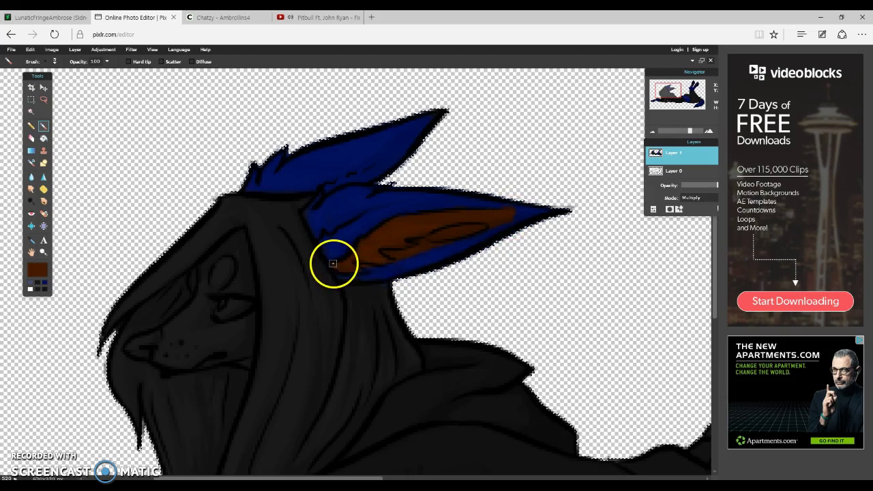
Switch to DeviantArt, open all notifications and dismiss the "Salva" deviation notification
left_click(52, 17)
mouse_move(763, 60)
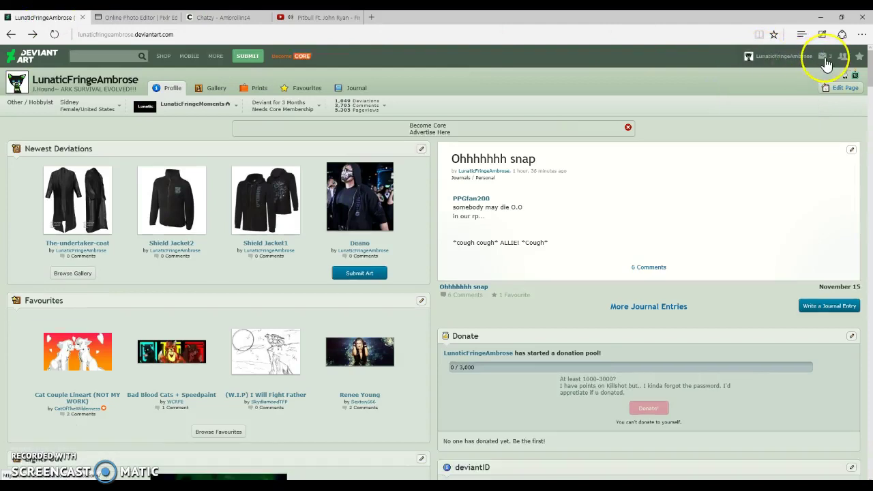
mouse_move(826, 61)
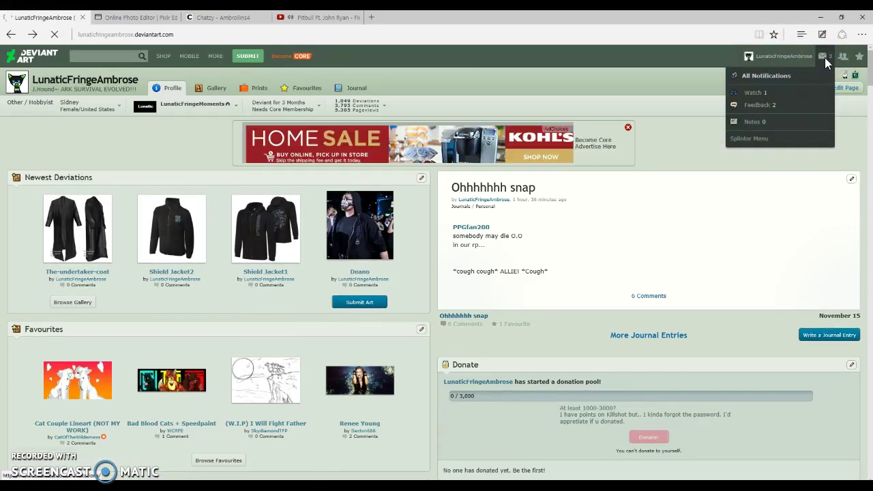
left_click(825, 57)
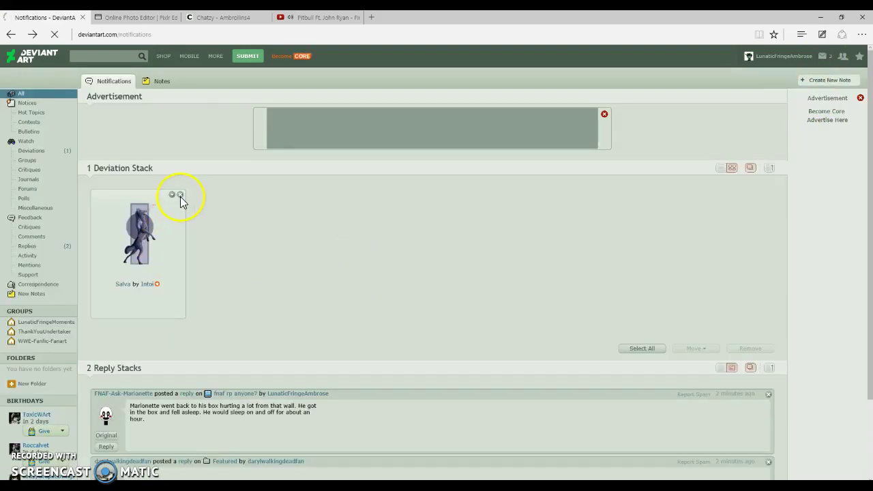
left_click(181, 195)
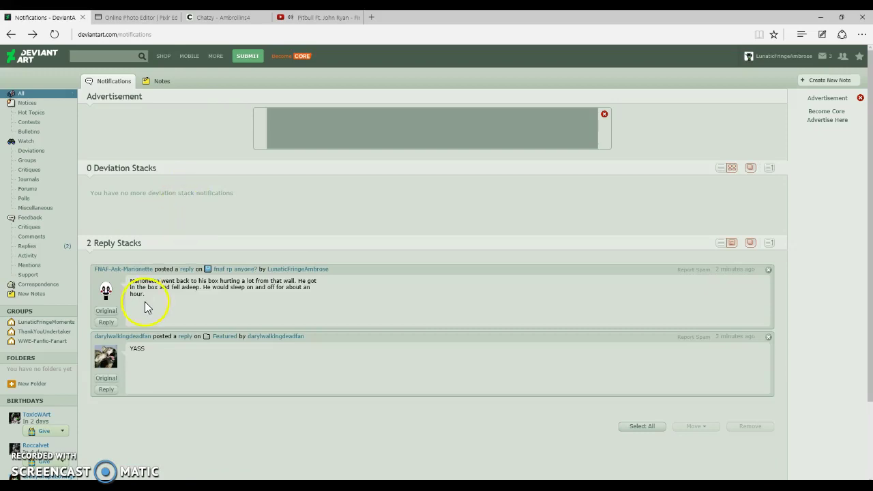
Reply to the "YASS" comment with "If Daryldies (which I heard they r gonna kill him)" and "WE RIOT!" on a second line, and submit it
left_click(106, 390)
type("If Daryl")
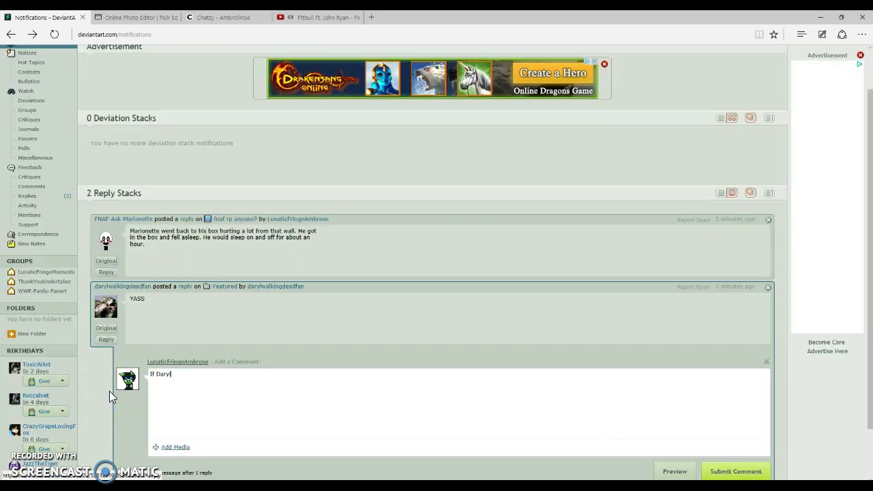
type("dies (which I heard they r gonna kill him)")
key("Return")
type("WE RIOT!")
left_click(761, 472)
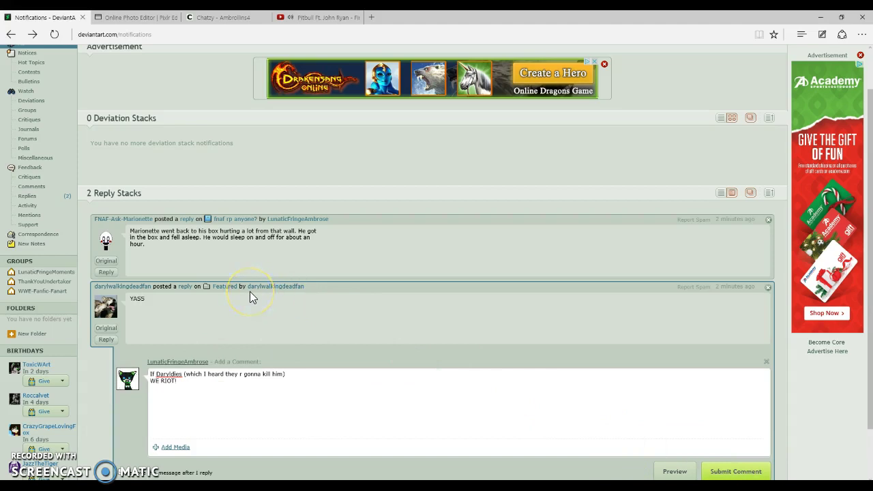
left_click(741, 476)
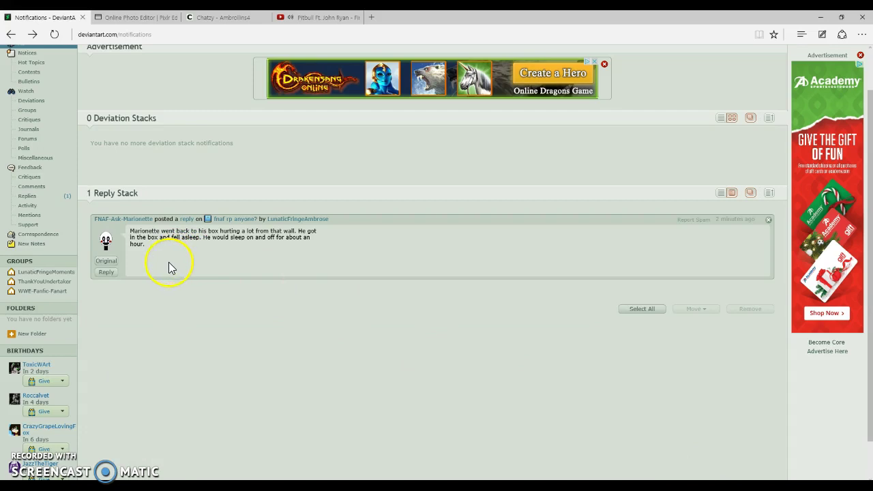
Submit the reply "*The nxt night* Mangle was dead asleep under the table in the weirest of ways" to the Marionette roleplay comment
left_click(106, 272)
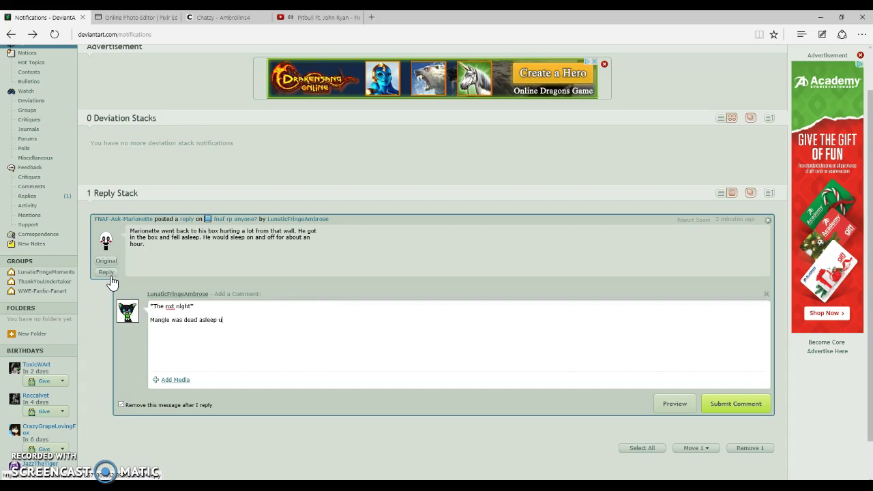
type("r the tablin the weirest of ways")
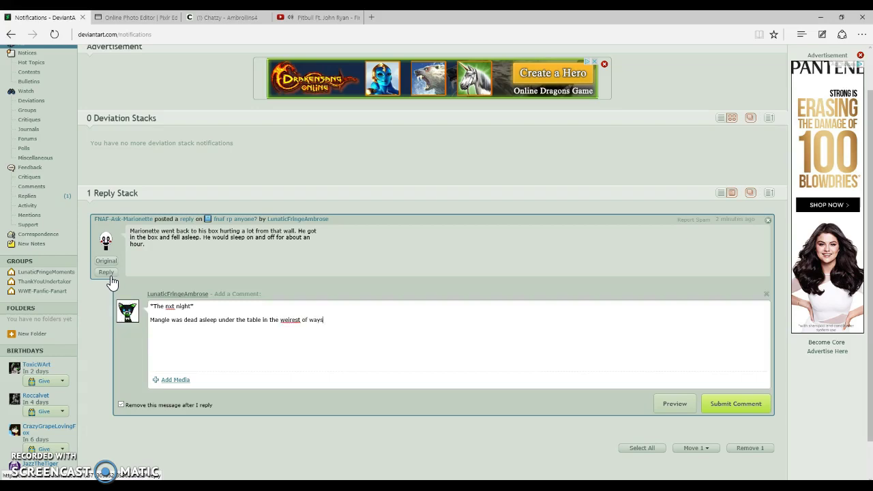
left_click(678, 395)
left_click(721, 404)
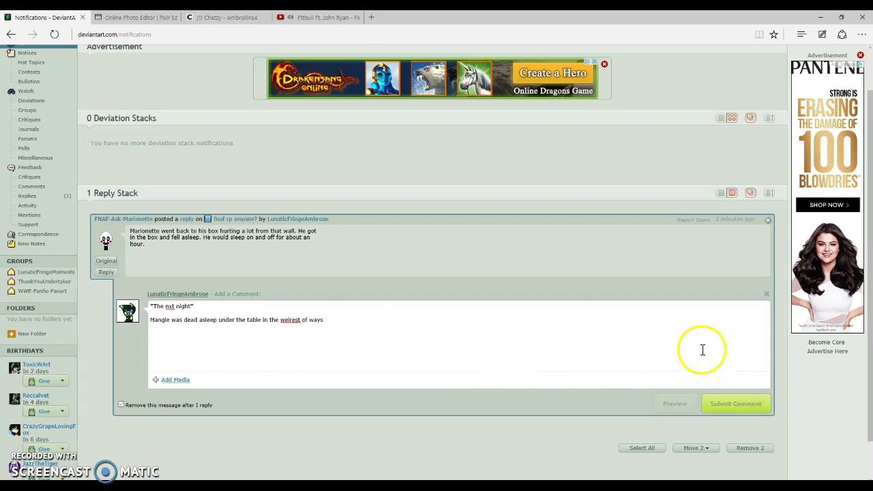
Switch to the IMVU chat, send "lol welcome and he s" followed by "is*", and minimize the chat window
key("alt+Tab")
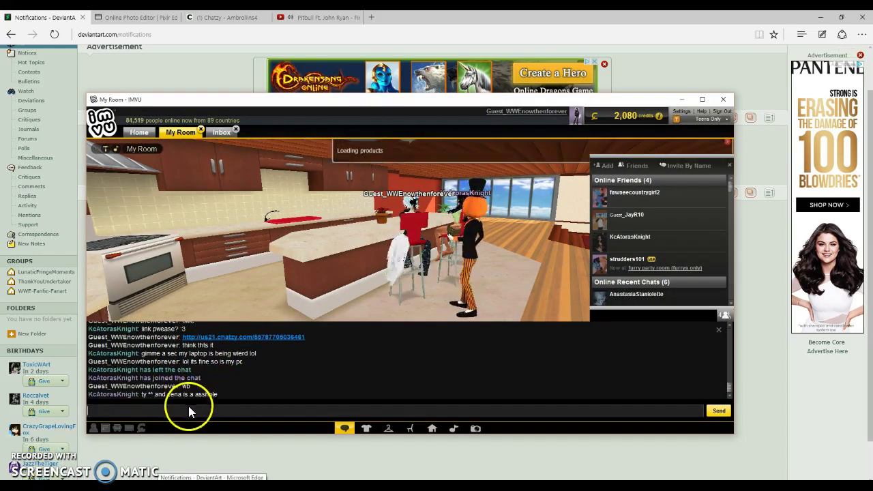
type("lol")
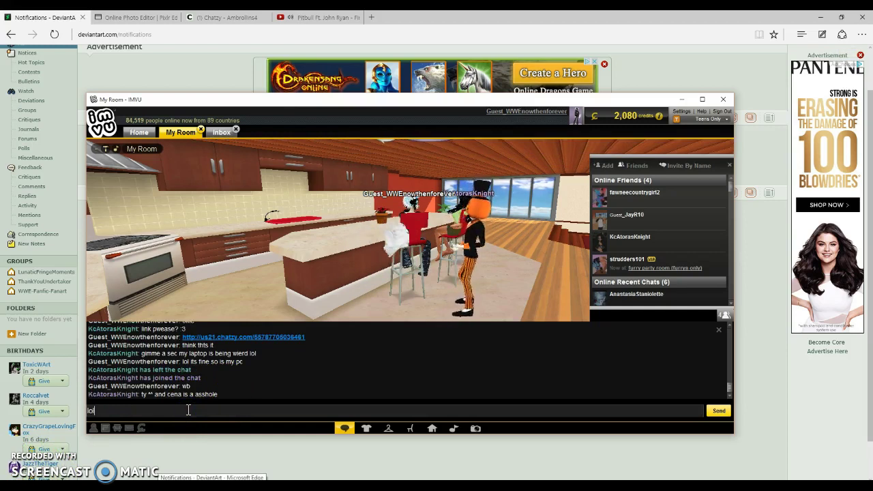
type(" welcome and he s")
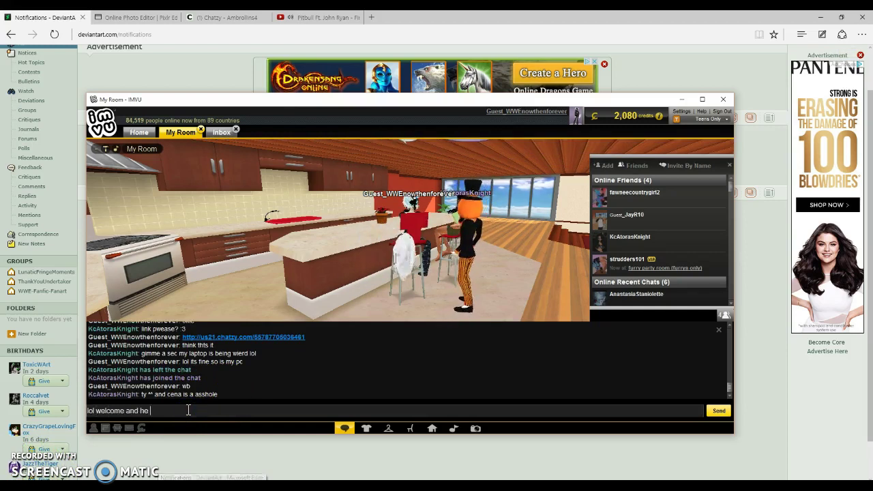
key("Return")
type("is*")
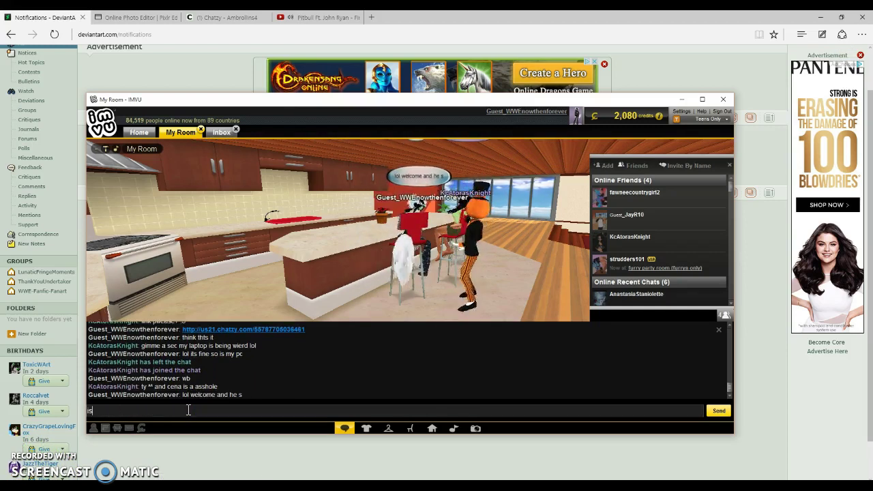
key("Return")
left_click(684, 98)
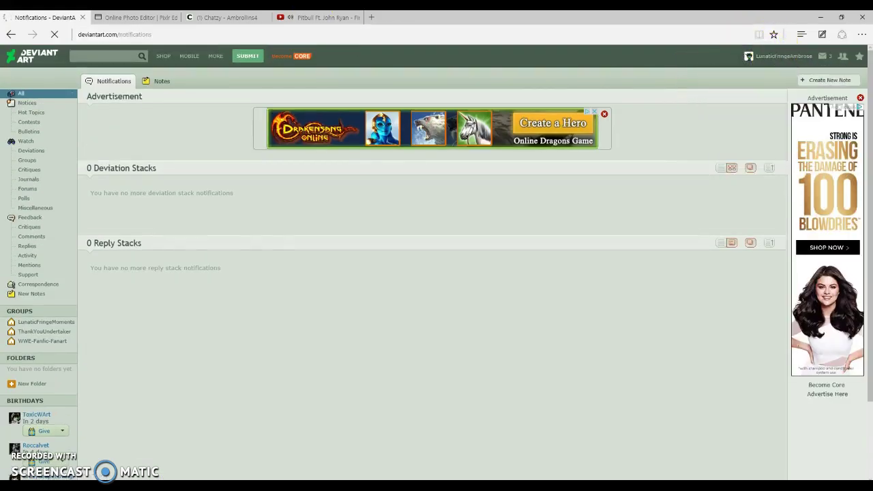
Switch to the Chatzy room and post Cena's line suggesting after tonight and inviting Seth and his family to the horse races
left_click(225, 17)
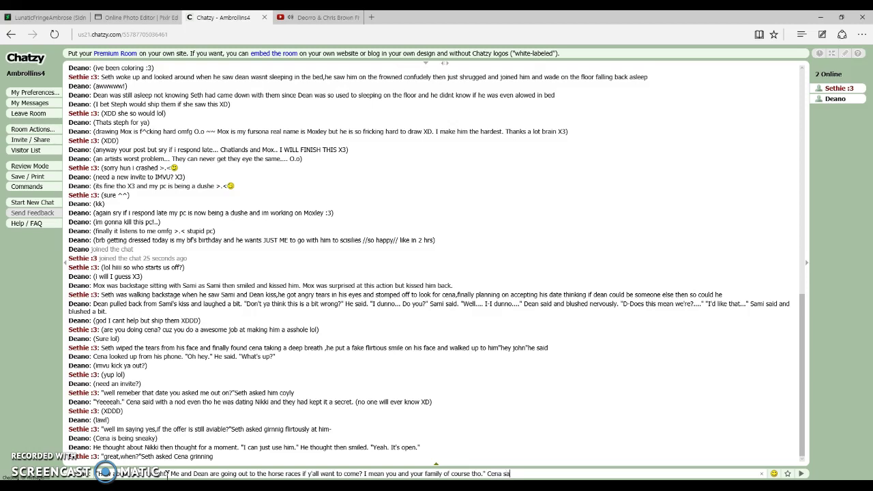
key("Return")
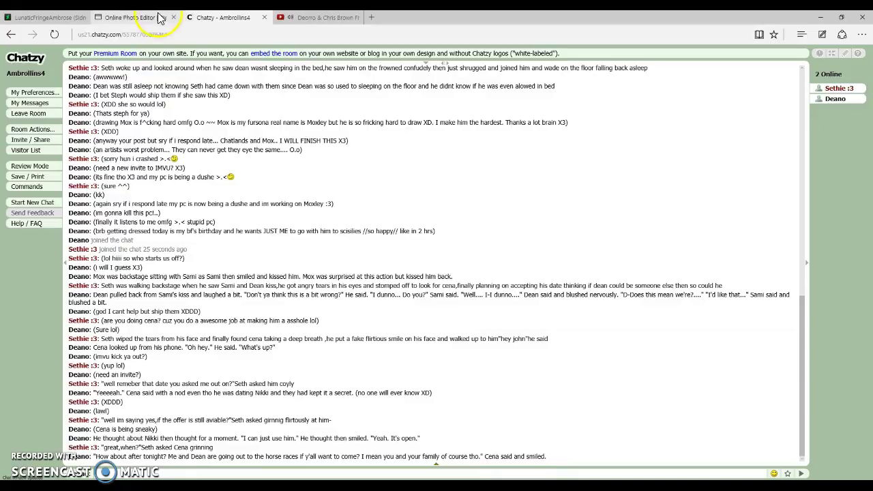
Switch back to the Pixlr drawing and undo the brown strokes on the character's neck one by one
left_click(137, 17)
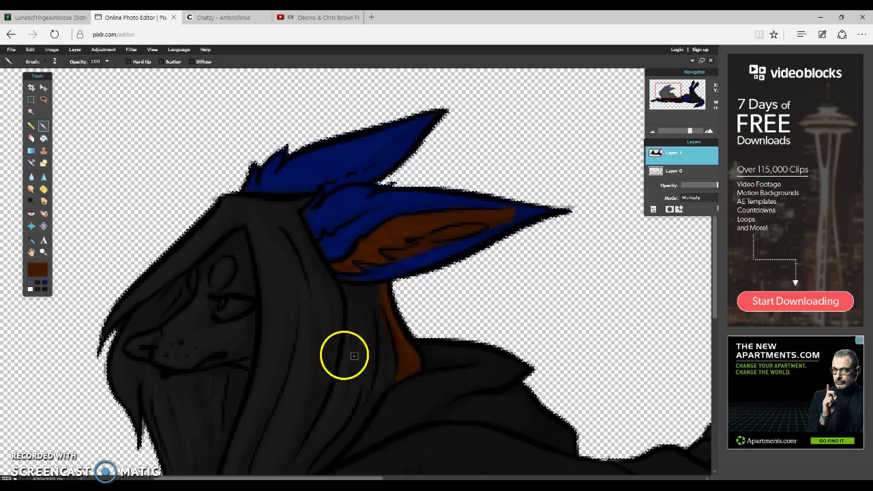
left_click(14, 49)
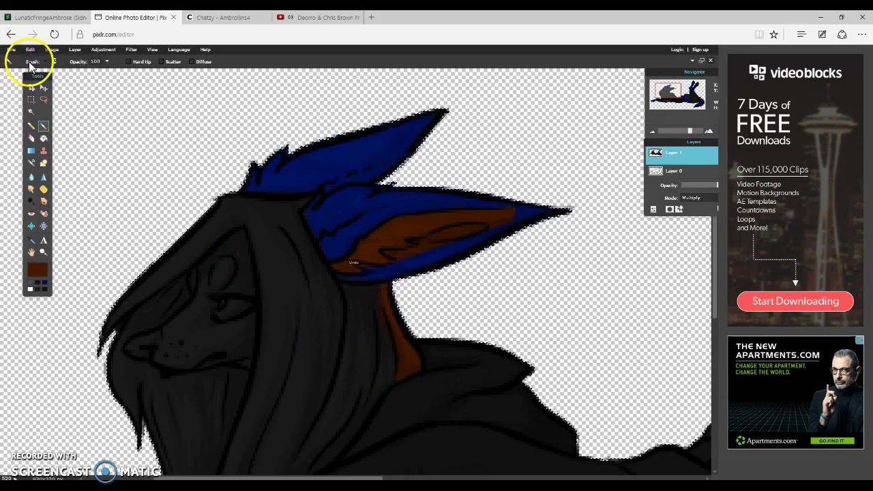
left_click(32, 51)
left_click(36, 64)
left_click(31, 49)
left_click(37, 64)
left_click(31, 50)
left_click(39, 65)
left_click(32, 50)
left_click(37, 64)
left_click(31, 50)
left_click(35, 63)
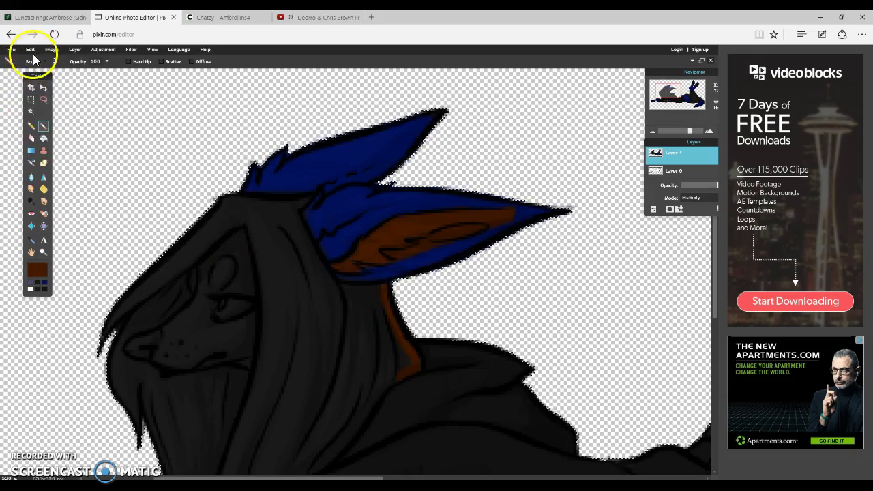
left_click(32, 50)
left_click(35, 62)
left_click(31, 49)
left_click(36, 62)
left_click(31, 50)
left_click(36, 62)
left_click(32, 50)
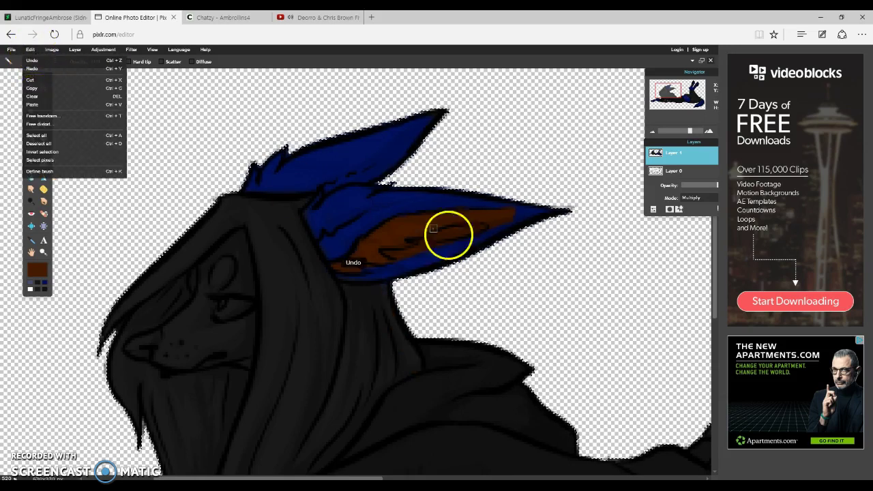
Switch to the IMVU chat, send "lets say at the moment Cena and Dean are friends XD", and minimize the window
key("alt+Tab")
left_click(198, 411)
type("lets s")
type("ay a")
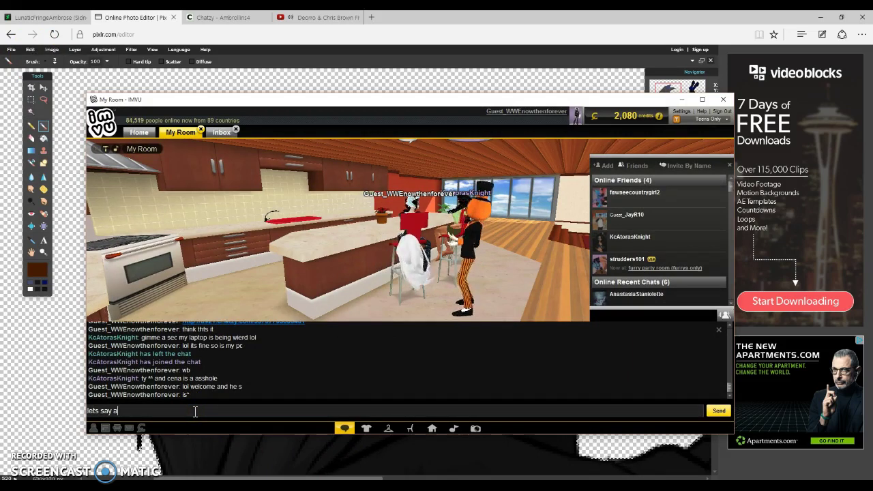
type("t the moment Cena")
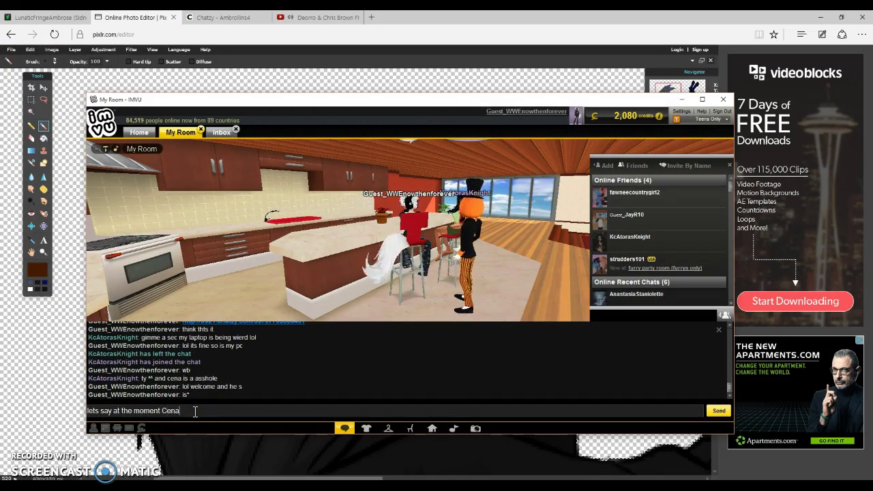
type(" and Dean are friends XD")
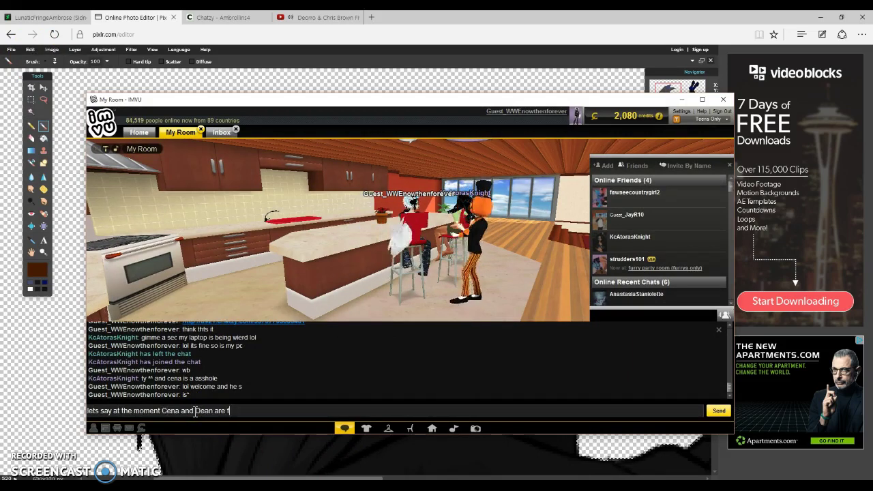
key("Return")
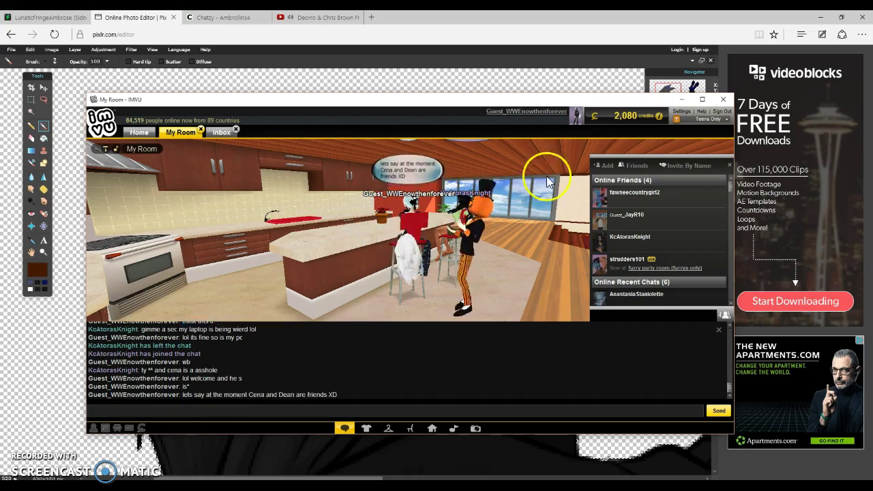
left_click(682, 99)
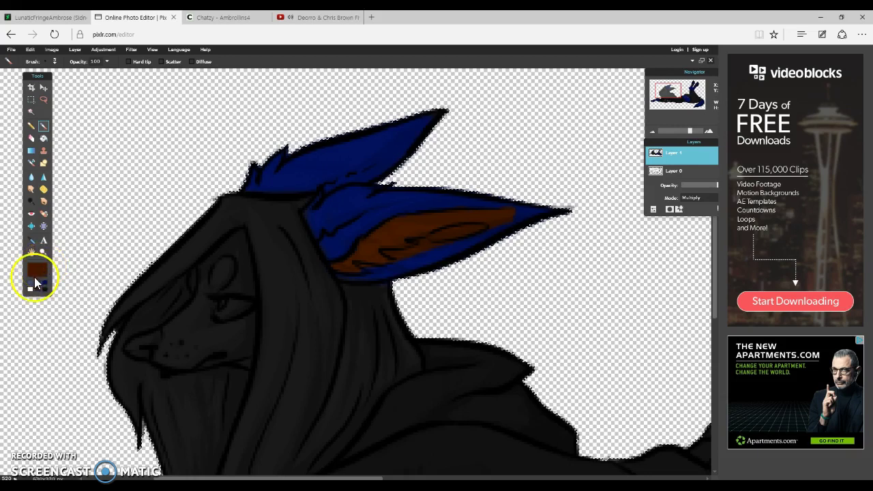
Choose the muted slate-blue swatch and paint the front hair strand from its tip up towards the ear
left_click(31, 283)
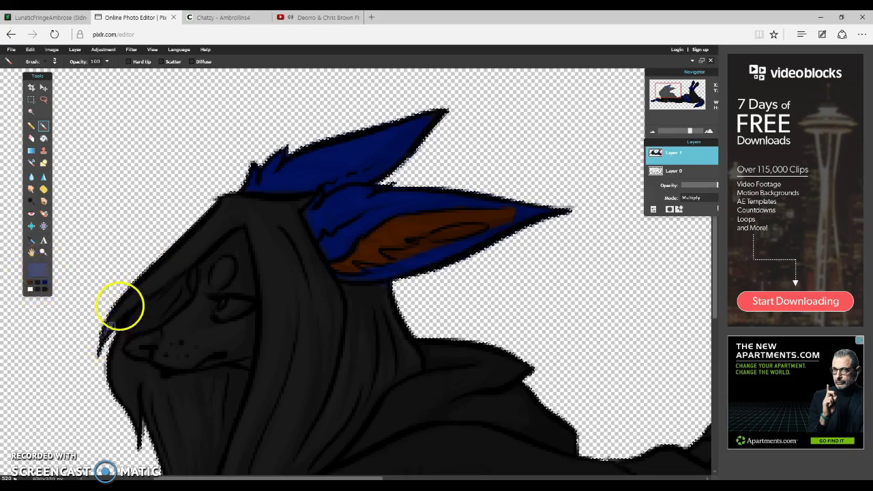
mouse_move(150, 286)
left_mouse_down()
mouse_move(108, 342)
mouse_move(171, 314)
mouse_move(181, 264)
mouse_move(151, 312)
mouse_move(176, 293)
mouse_move(143, 277)
mouse_move(182, 242)
mouse_move(279, 200)
mouse_move(303, 202)
mouse_move(332, 289)
mouse_move(396, 288)
mouse_move(300, 299)
mouse_move(265, 276)
mouse_move(250, 219)
mouse_move(235, 210)
left_mouse_up()
Switch to the Chatzy room and post the line where Dean headlocks Cena after CZF and calls him a drama queen
left_click(205, 17)
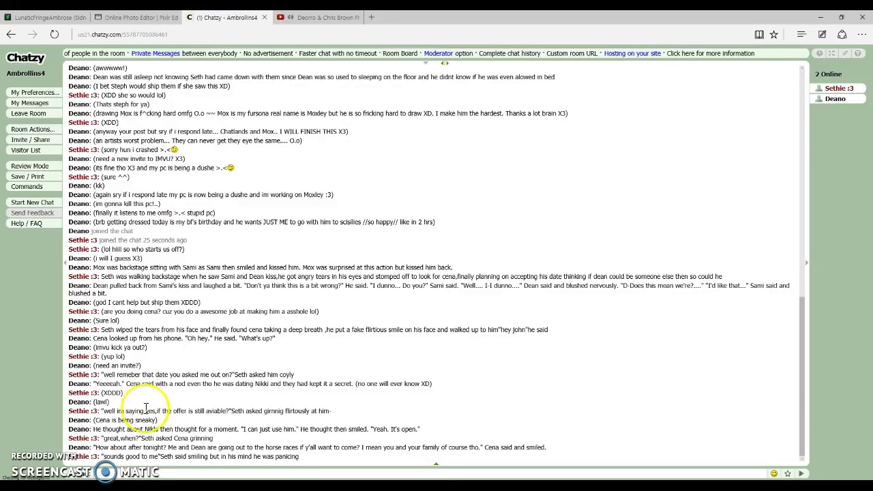
left_click(176, 473)
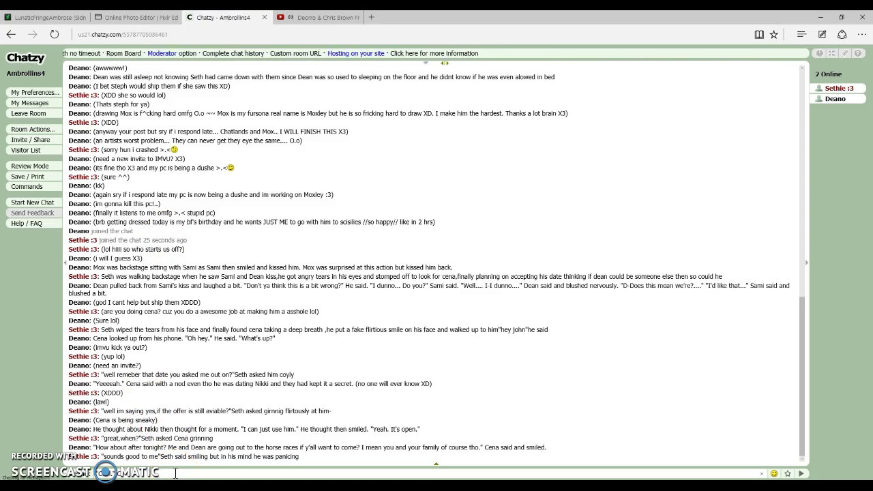
type("haracter")
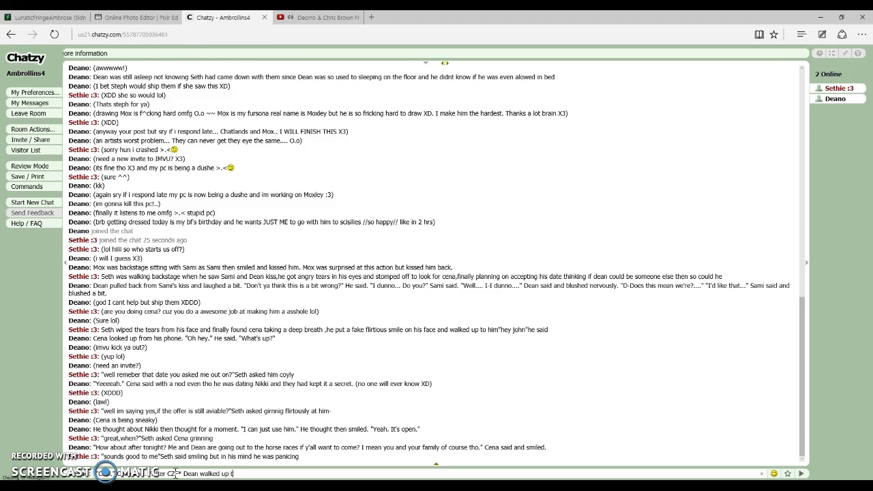
type("ena")
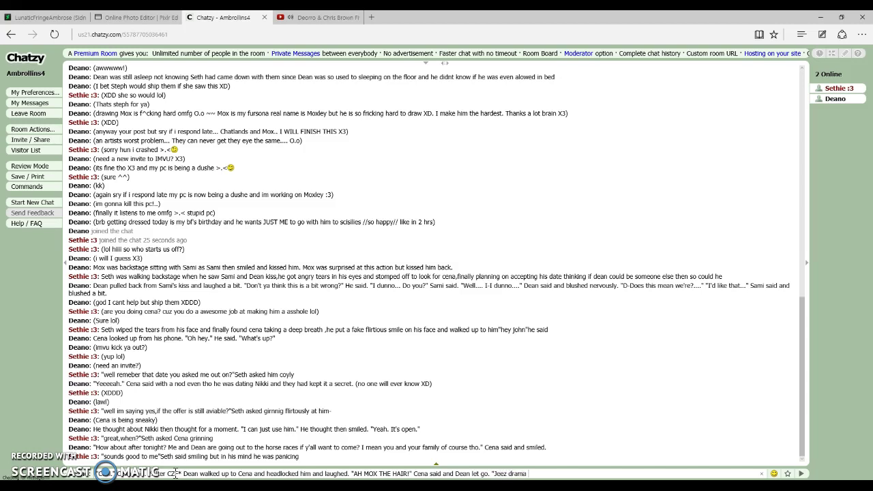
key("Return")
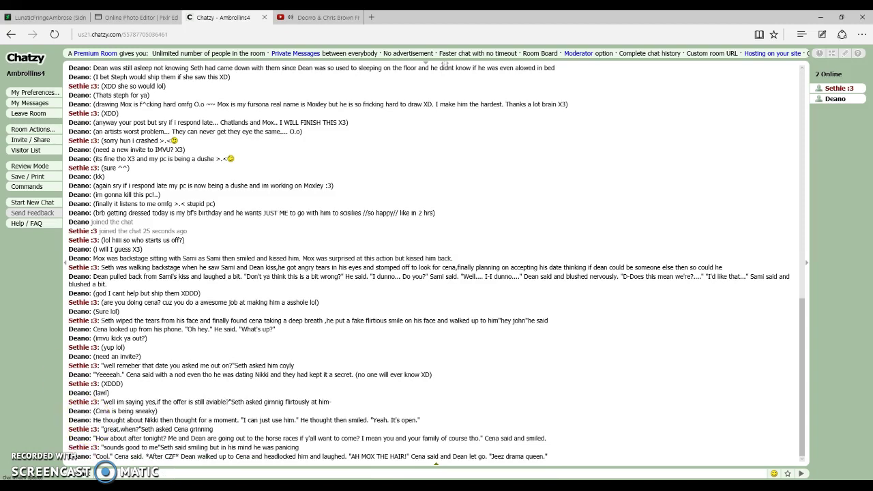
Switch back to the Pixlr drawing and paint the hair hanging below the muzzle slate blue, filling it to its pointed tips
left_click(133, 17)
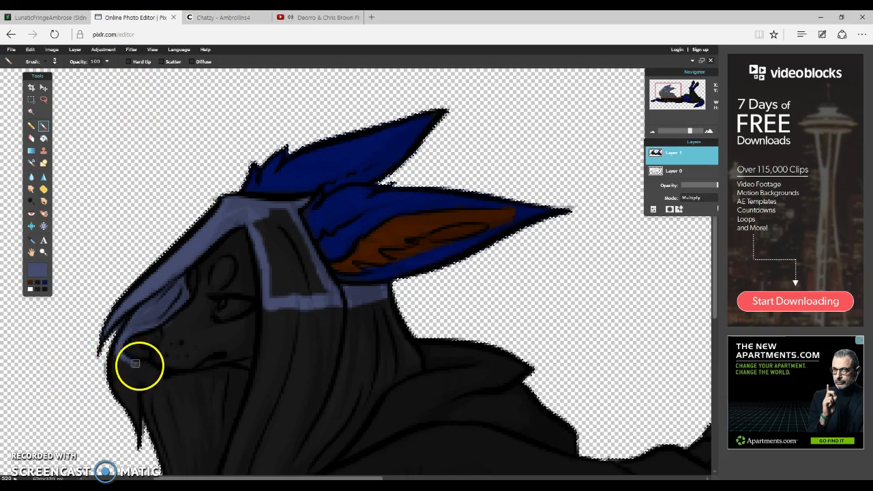
mouse_move(193, 379)
left_mouse_down()
mouse_move(232, 375)
mouse_move(190, 380)
mouse_move(242, 383)
mouse_move(205, 471)
mouse_move(151, 445)
left_mouse_up()
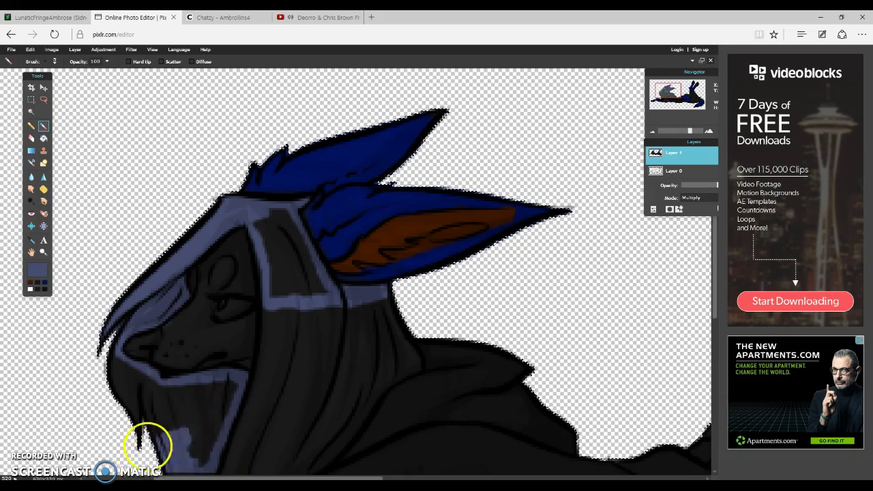
mouse_move(189, 424)
left_mouse_down()
mouse_move(142, 431)
mouse_move(191, 403)
mouse_move(120, 433)
left_mouse_up()
left_click_drag(187, 401, 105, 401)
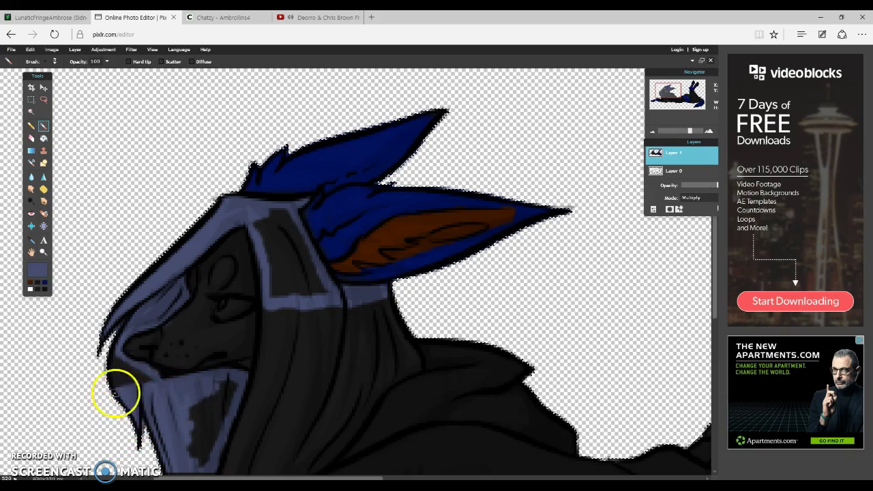
mouse_move(131, 381)
left_mouse_down()
mouse_move(122, 357)
mouse_move(157, 385)
left_mouse_up()
left_click_drag(100, 353, 150, 324)
mouse_move(182, 411)
left_mouse_down()
mouse_move(212, 386)
mouse_move(188, 402)
mouse_move(197, 403)
mouse_move(195, 460)
mouse_move(209, 419)
mouse_move(203, 461)
left_mouse_up()
mouse_move(224, 403)
left_mouse_down()
mouse_move(204, 416)
mouse_move(230, 403)
left_mouse_up()
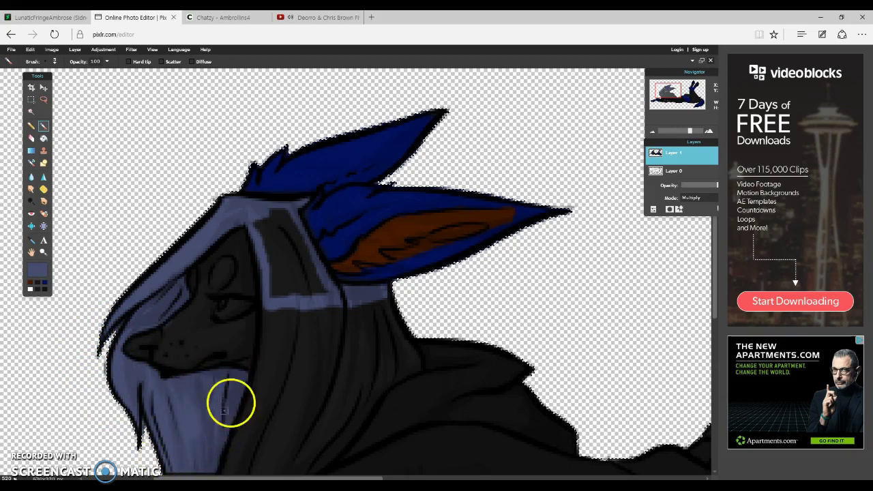
Fill the long hair strands beside the face and behind the neck down to the hood with slate blue
mouse_move(269, 225)
left_mouse_down()
mouse_move(268, 246)
mouse_move(259, 225)
mouse_move(278, 214)
mouse_move(302, 243)
mouse_move(302, 267)
mouse_move(296, 255)
mouse_move(331, 297)
mouse_move(284, 296)
mouse_move(273, 282)
mouse_move(271, 254)
mouse_move(288, 288)
left_mouse_up()
left_click_drag(278, 243, 297, 297)
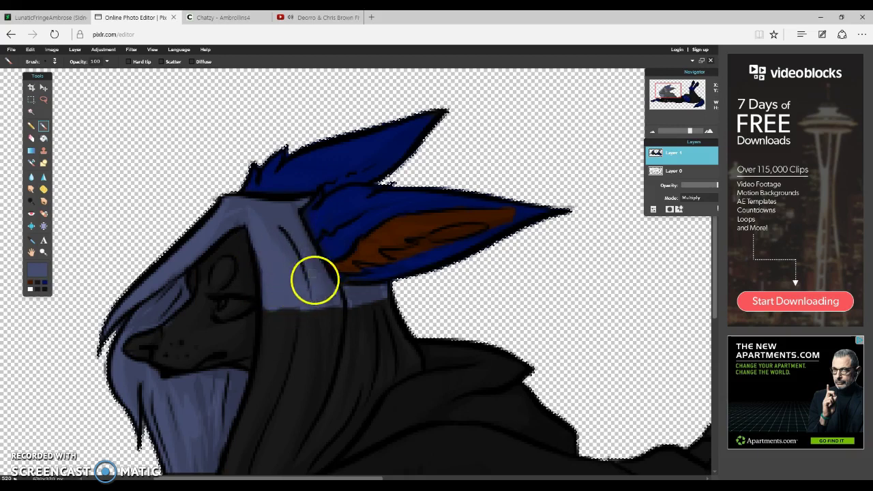
left_click(55, 62)
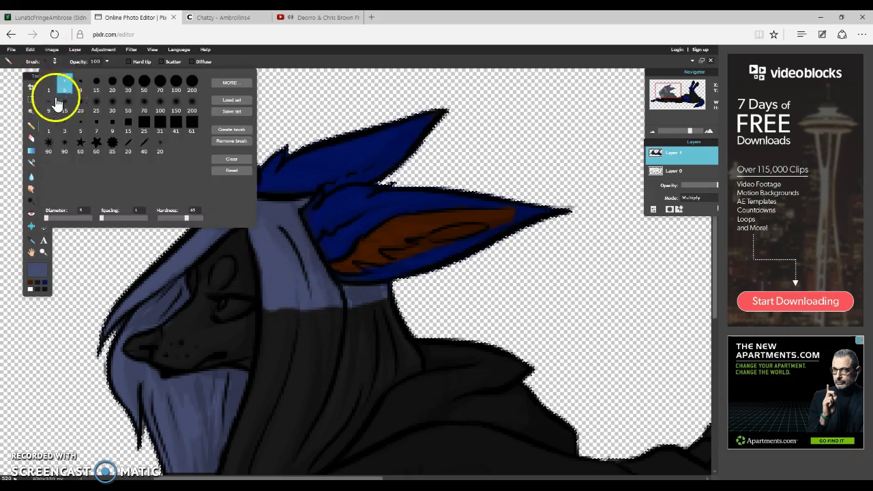
mouse_move(267, 307)
left_mouse_down()
mouse_move(258, 382)
mouse_move(225, 469)
left_mouse_up()
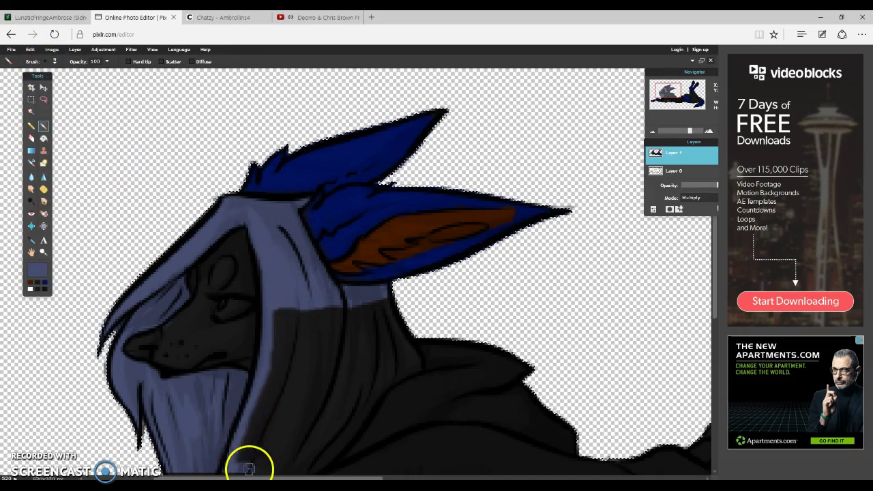
mouse_move(308, 468)
left_mouse_down()
mouse_move(379, 382)
mouse_move(410, 363)
mouse_move(394, 324)
mouse_move(389, 352)
mouse_move(398, 359)
mouse_move(400, 351)
mouse_move(359, 418)
mouse_move(324, 396)
mouse_move(337, 425)
mouse_move(314, 443)
mouse_move(312, 395)
mouse_move(285, 458)
mouse_move(307, 345)
mouse_move(253, 468)
mouse_move(287, 294)
mouse_move(279, 295)
mouse_move(308, 305)
mouse_move(318, 364)
mouse_move(328, 298)
mouse_move(338, 361)
mouse_move(367, 308)
mouse_move(331, 327)
mouse_move(344, 367)
mouse_move(349, 341)
mouse_move(340, 394)
mouse_move(368, 377)
mouse_move(339, 388)
left_mouse_up()
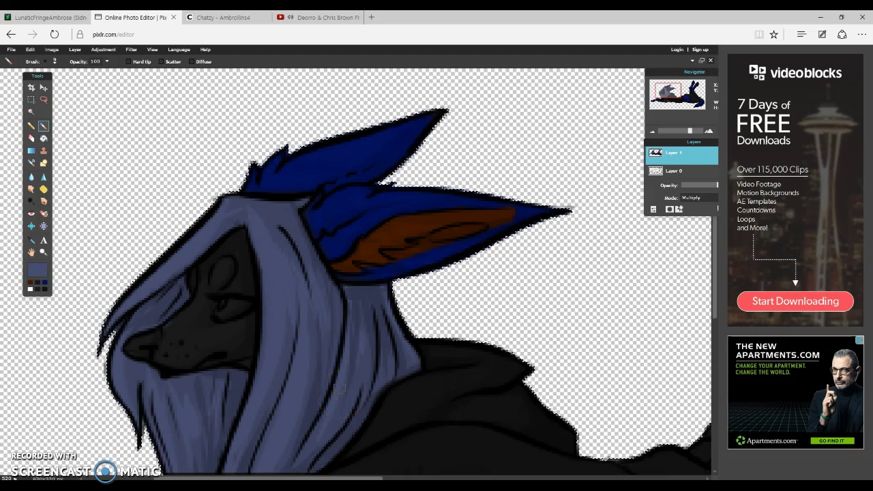
Paint the remaining dark hair ends just above the hoodie sleeve slate blue with the size 5 round brush
left_click_drag(696, 64, 672, 98)
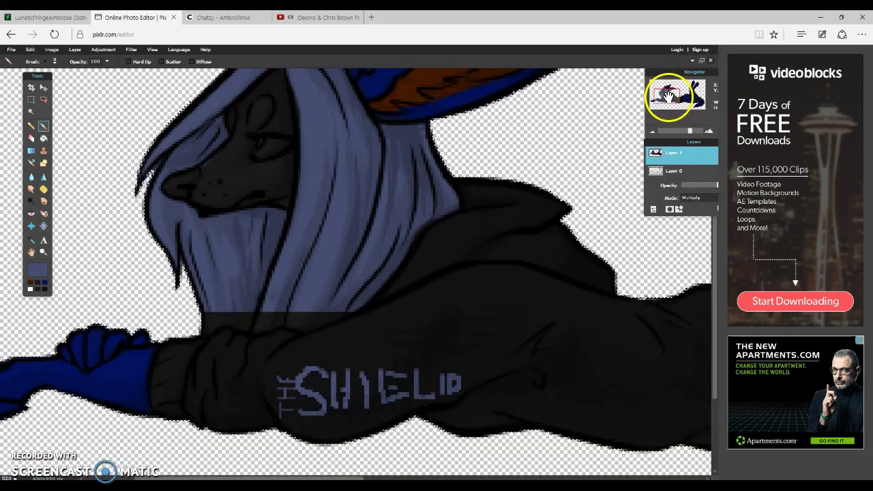
left_click(54, 61)
left_click(64, 84)
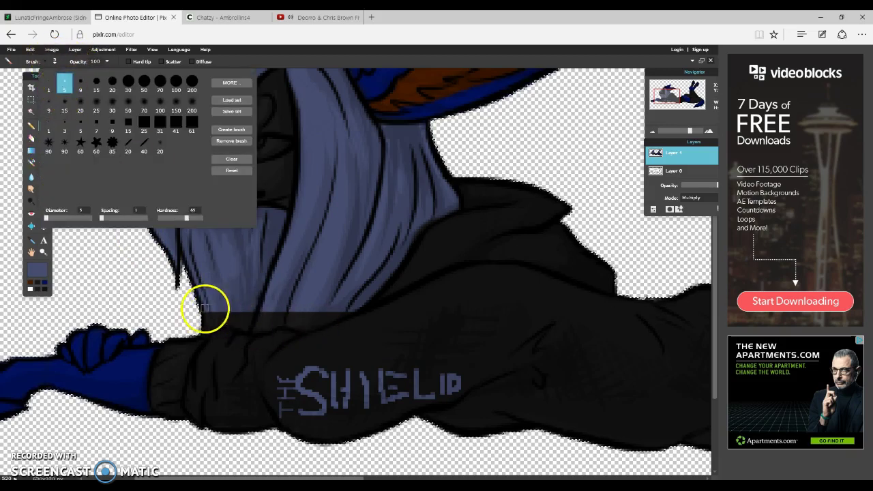
left_click(205, 324)
mouse_move(221, 321)
left_mouse_down()
mouse_move(243, 320)
mouse_move(214, 313)
left_mouse_up()
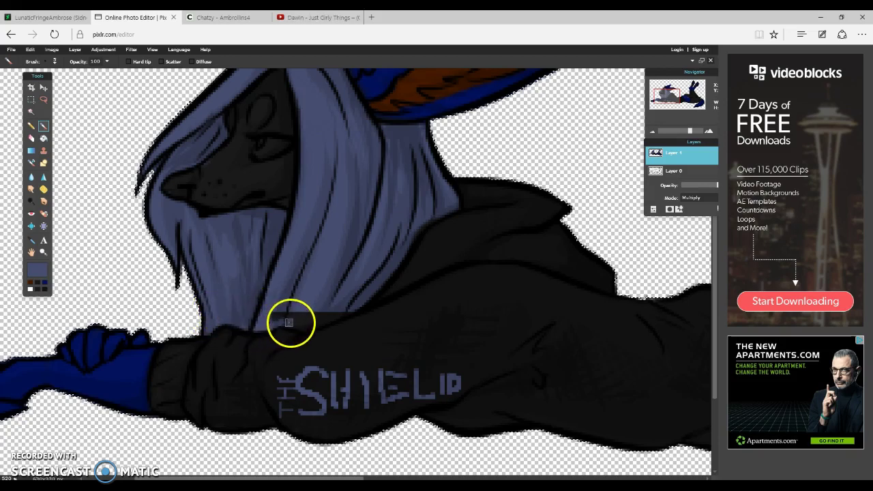
mouse_move(305, 329)
left_mouse_down()
mouse_move(342, 316)
mouse_move(284, 315)
left_mouse_up()
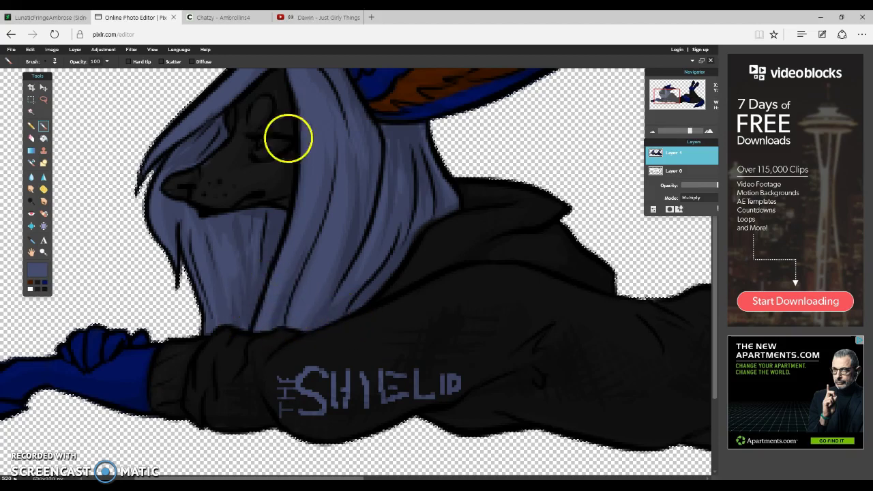
Switch to the YouTube playlist and get the Dawin - Just Girly Things video playing
left_click(312, 17)
left_click(488, 254)
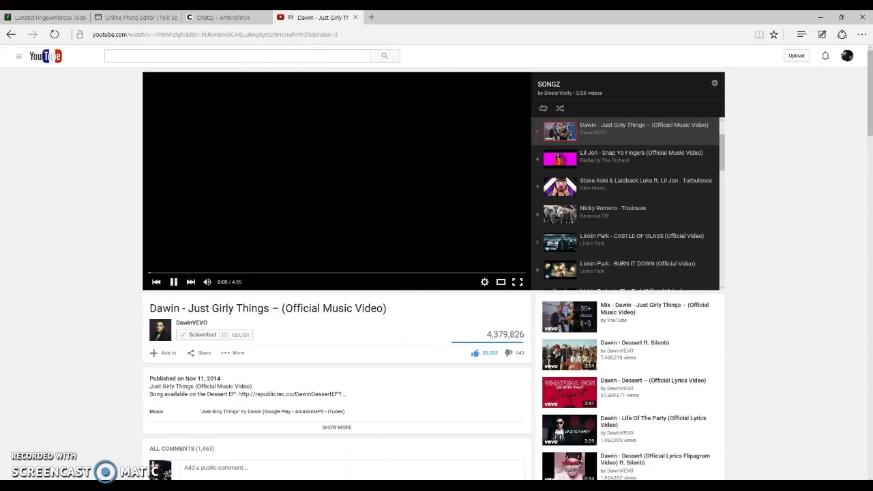
Switch to the IMVU chat, send "Dean is calling Cena a drama queen btw XD", and check the Chatzy room for replies
key("alt+Tab")
left_click(195, 410)
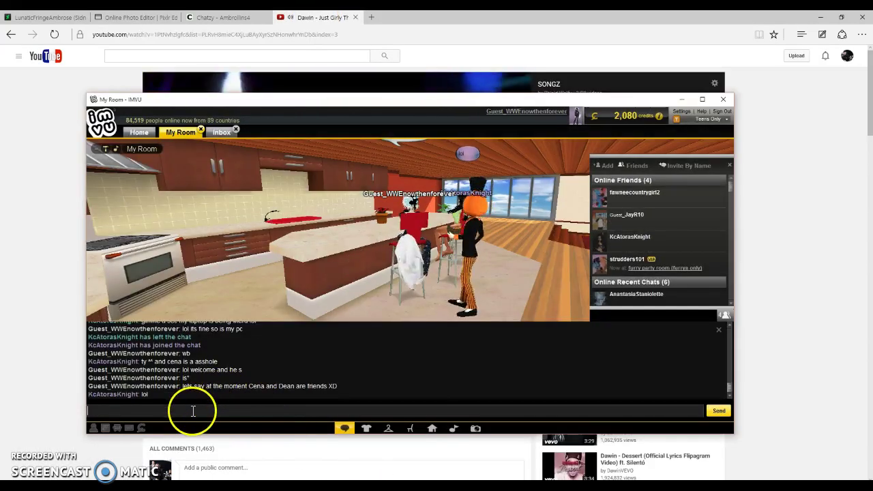
type("De")
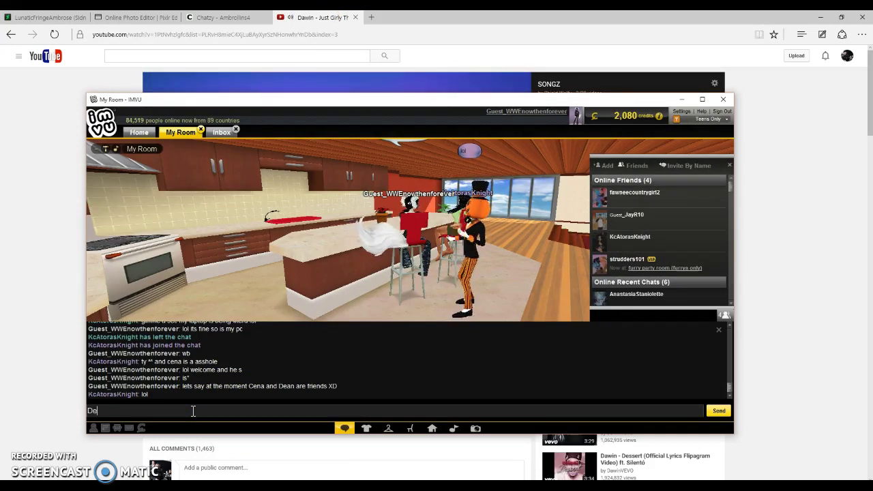
type("an is calling ")
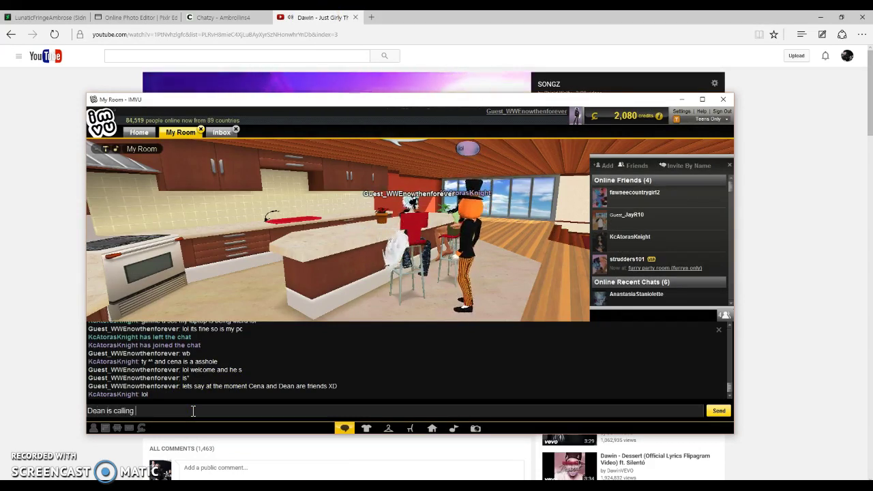
type("Cena a drama queen byw")
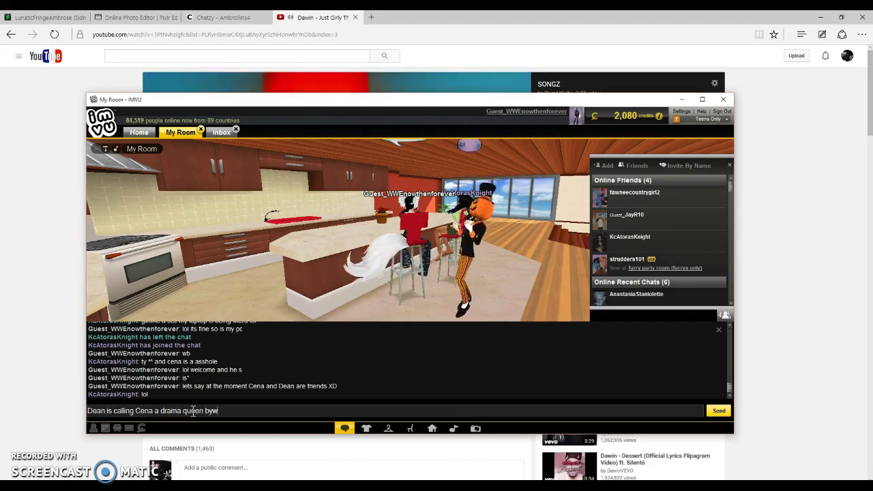
key("BackSpace")
type("tw XD")
key("Return")
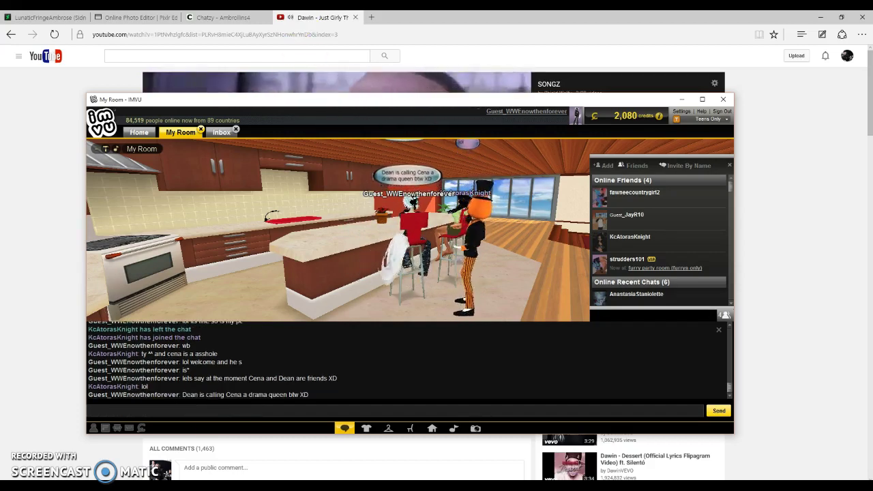
left_click(221, 18)
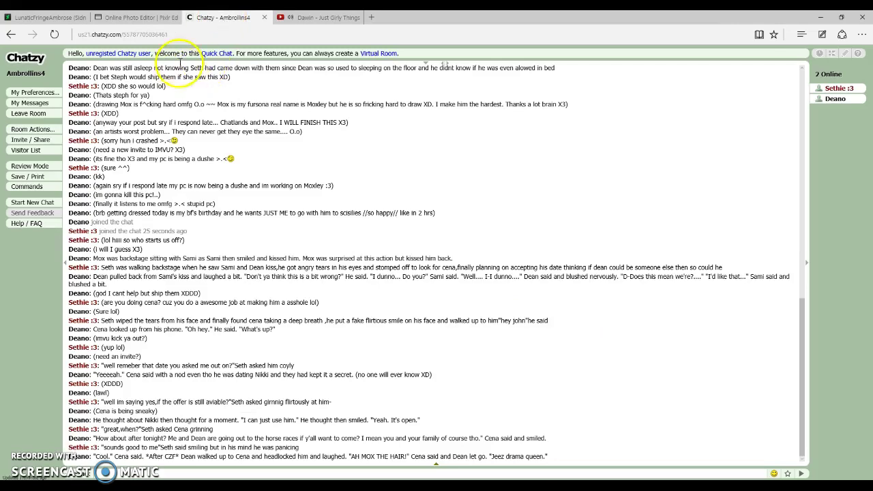
Switch back to the Pixlr drawing, set the brush colour to teal-blue 568896, and paint the character's eye with it
left_click(136, 17)
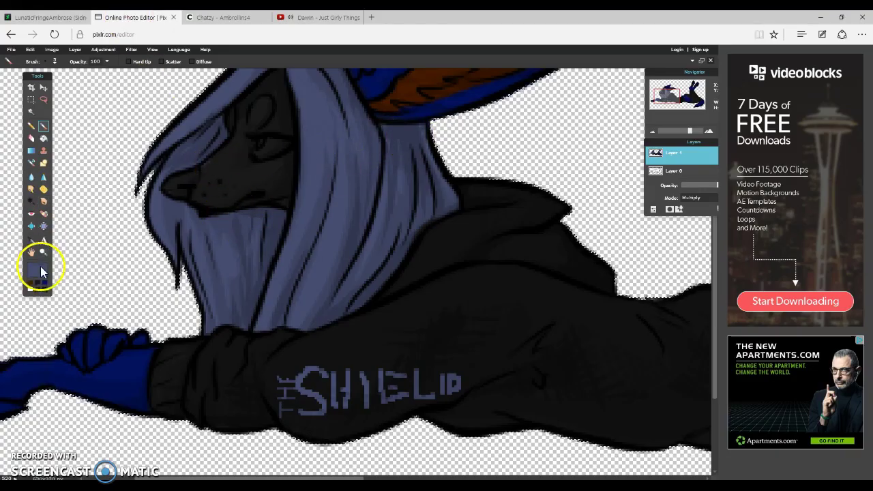
left_click(39, 279)
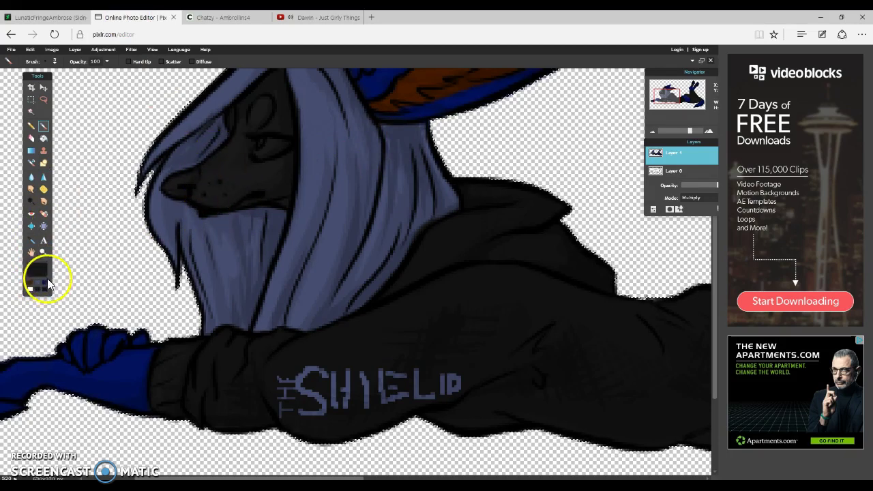
left_click_drag(673, 98, 672, 95)
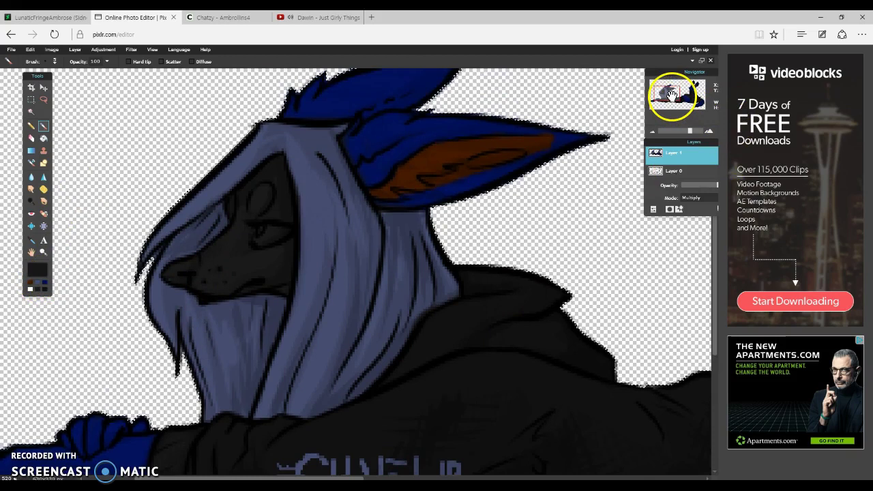
left_click(37, 271)
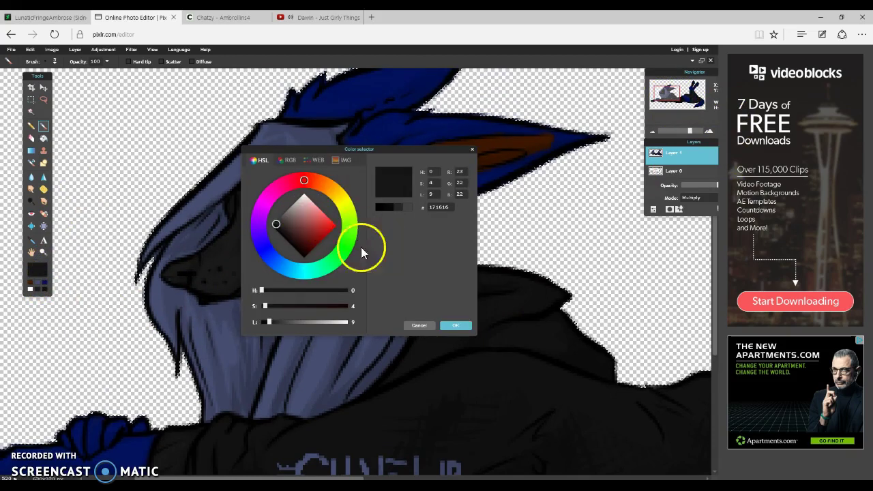
left_click(294, 268)
left_click(305, 221)
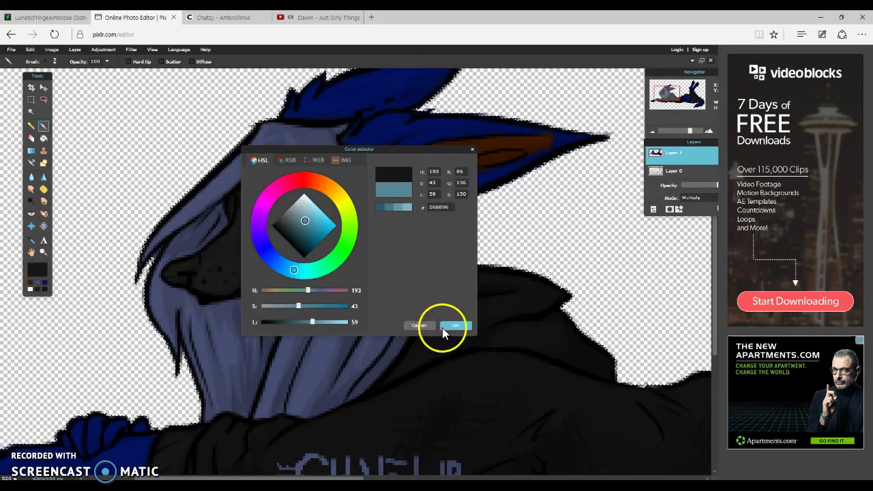
left_click(456, 326)
mouse_move(257, 238)
left_mouse_down()
mouse_move(285, 234)
mouse_move(263, 237)
left_mouse_up()
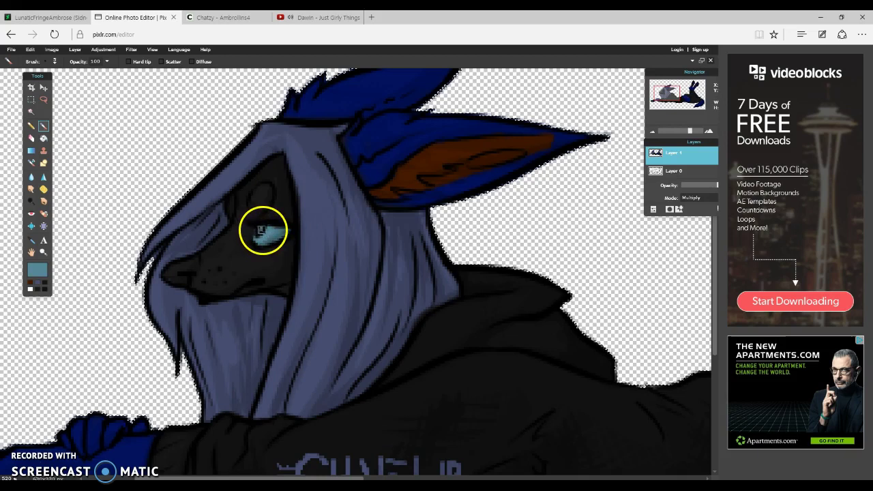
Switch to the IMVU chat, send "making sure XD", and minimize the chat window
left_click(328, 489)
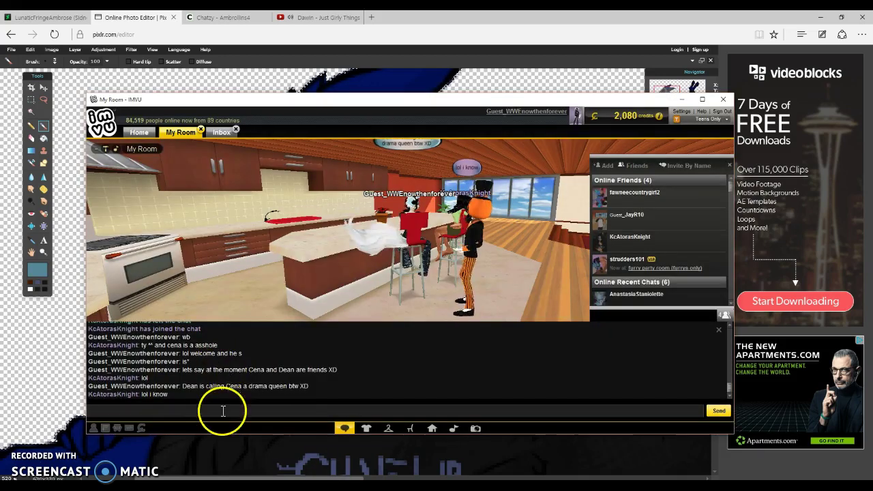
left_click(235, 410)
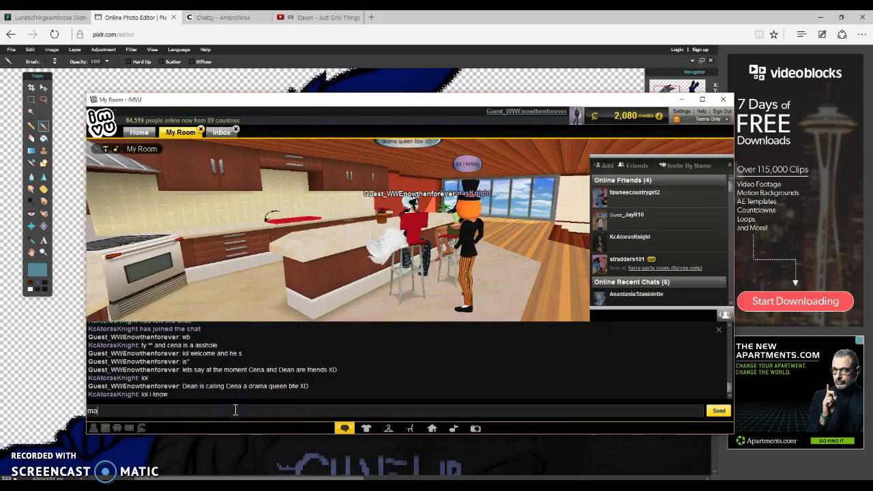
type("making sure XD")
key("Return")
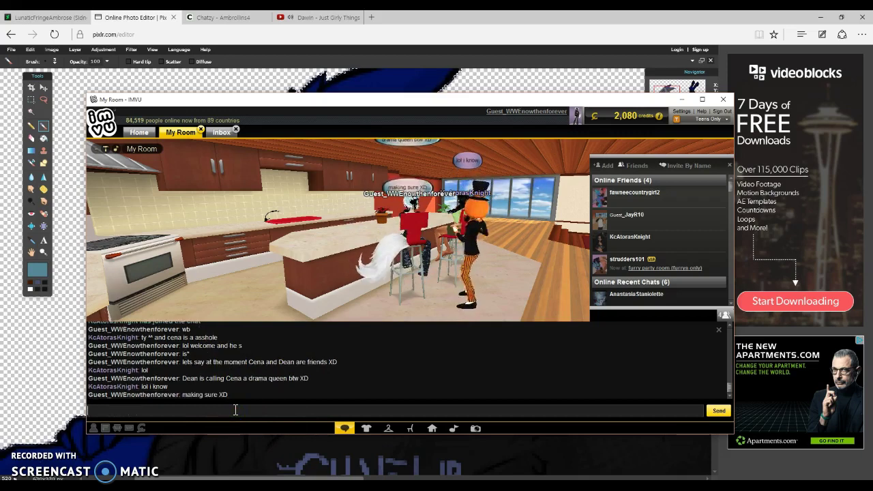
left_click(681, 99)
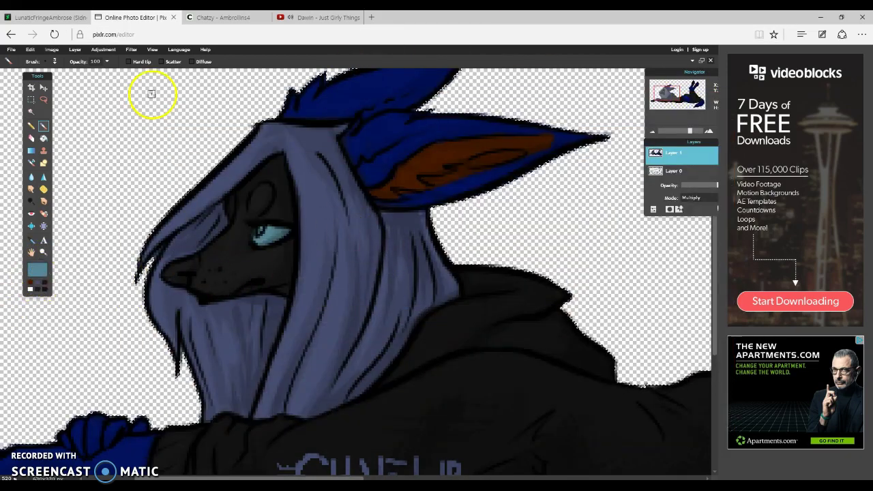
Switch to the DeviantArt page and open the notifications
key("ctrl+shift+Tab")
left_click(829, 58)
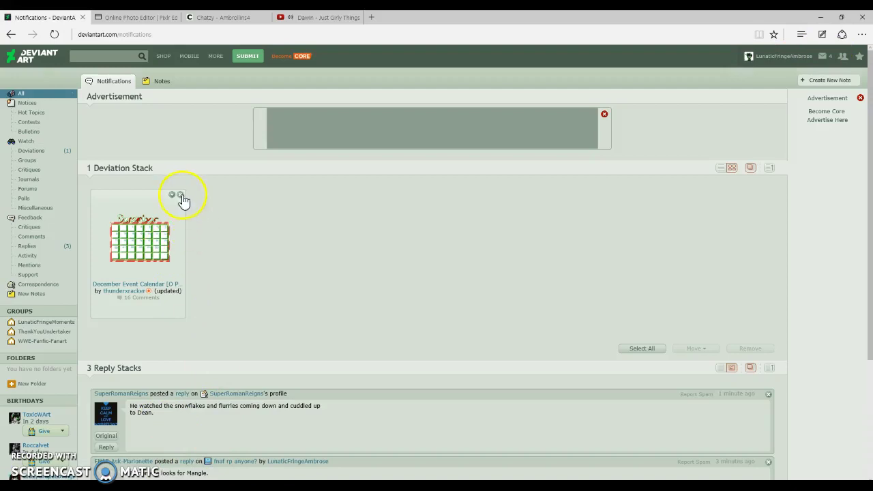
Remove the December Event Calendar notification and answer the snowflakes reply with "Dean blushed and looked at him then smiled."
left_click(180, 195)
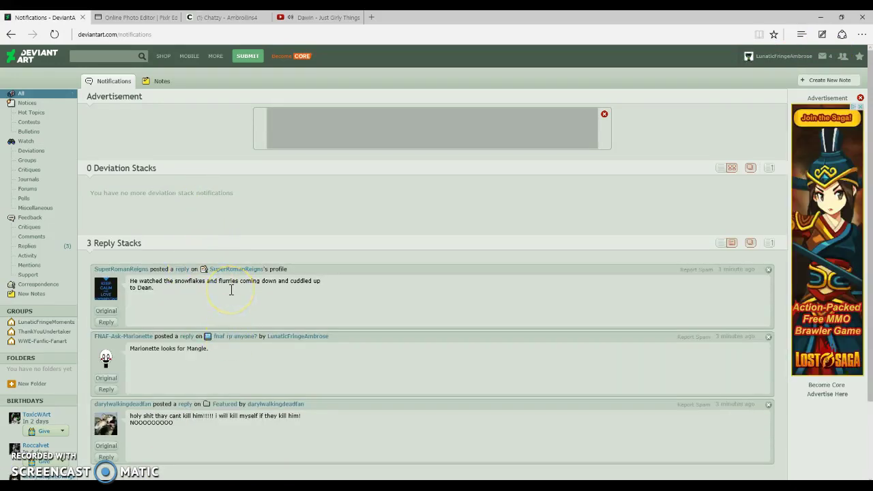
left_click(106, 322)
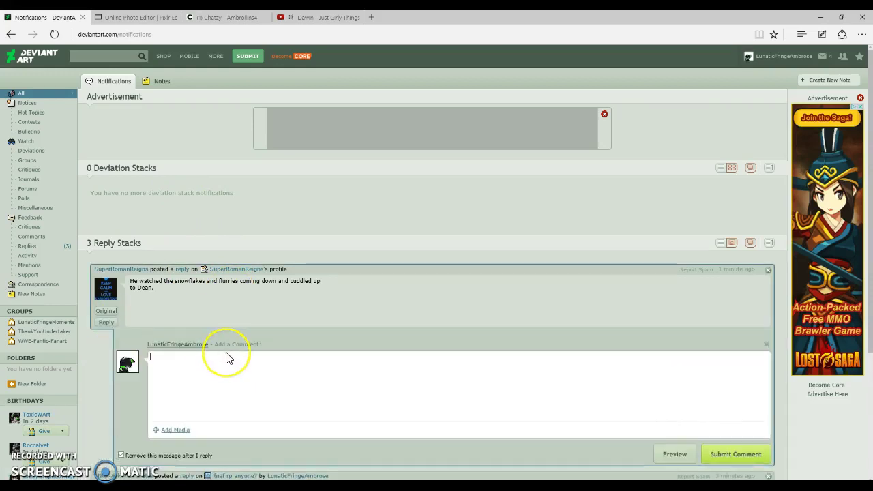
type("Dean blushe")
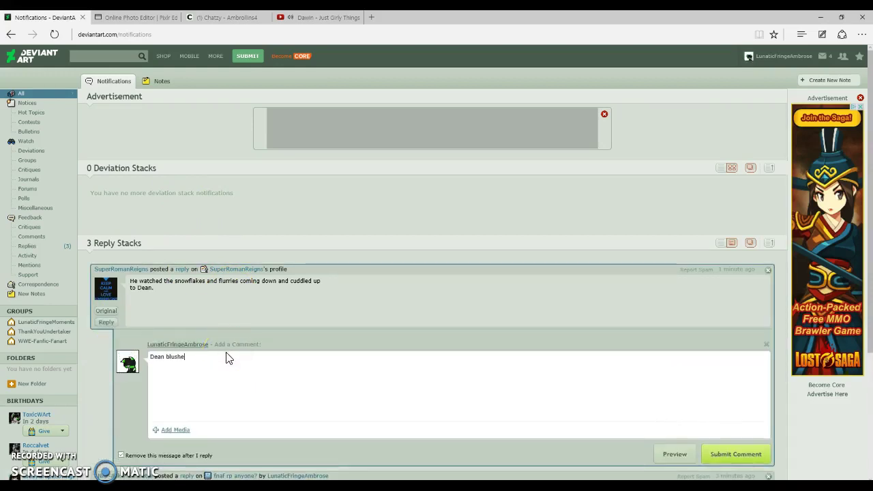
type("d and looked at him then s")
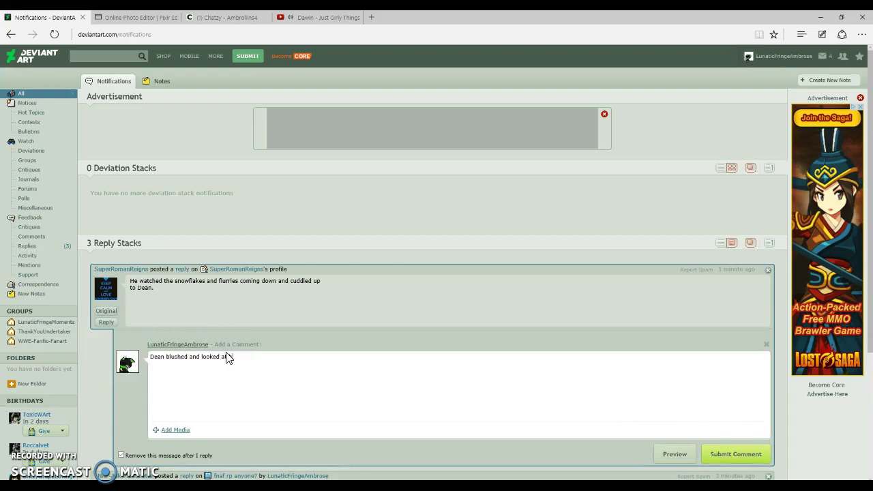
type("miled.")
left_click(700, 454)
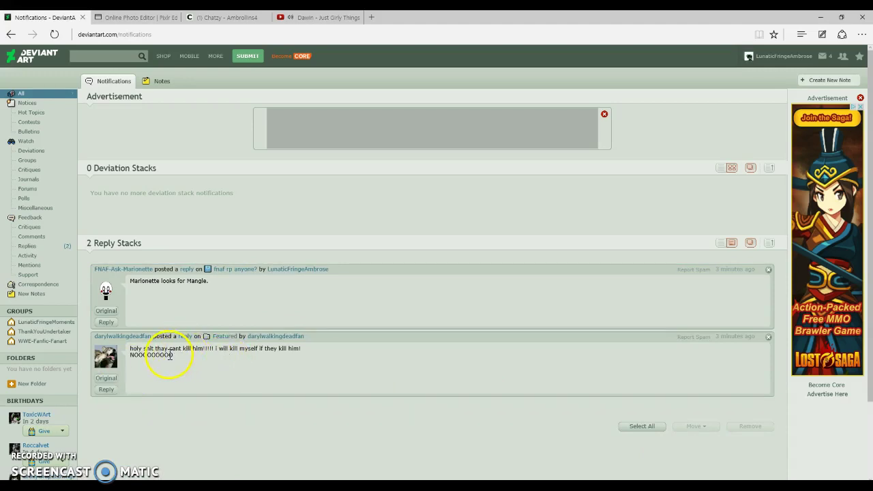
Answer the reply on the Featured folder with "I HEARD they were gonna shoot him in the head ;-;"
left_click(106, 389)
type("I H")
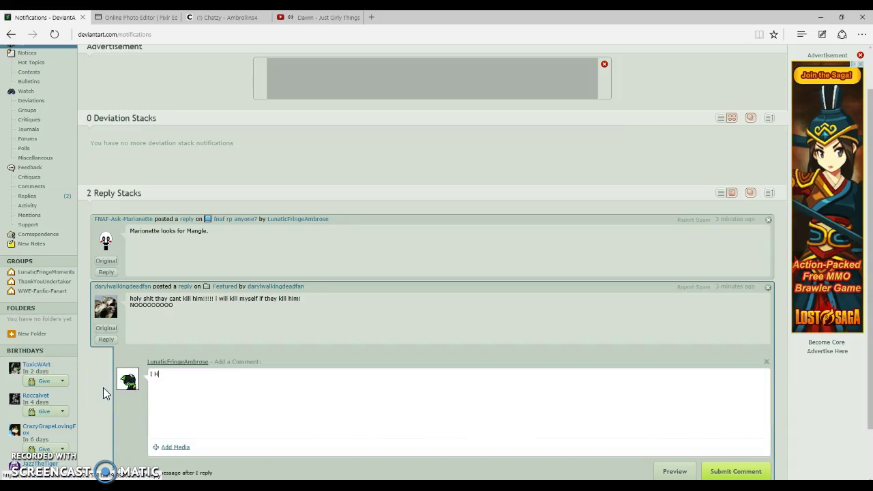
type("EARD they were gonna shoot him in the head ;-;")
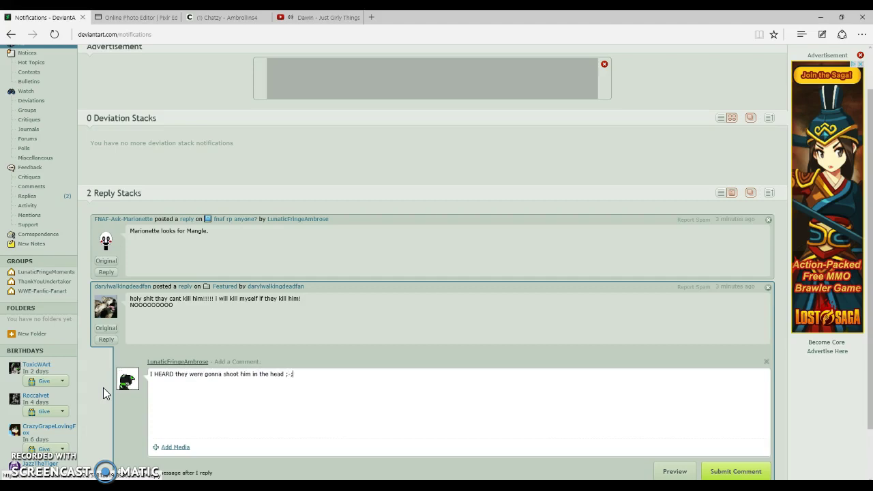
left_click(717, 471)
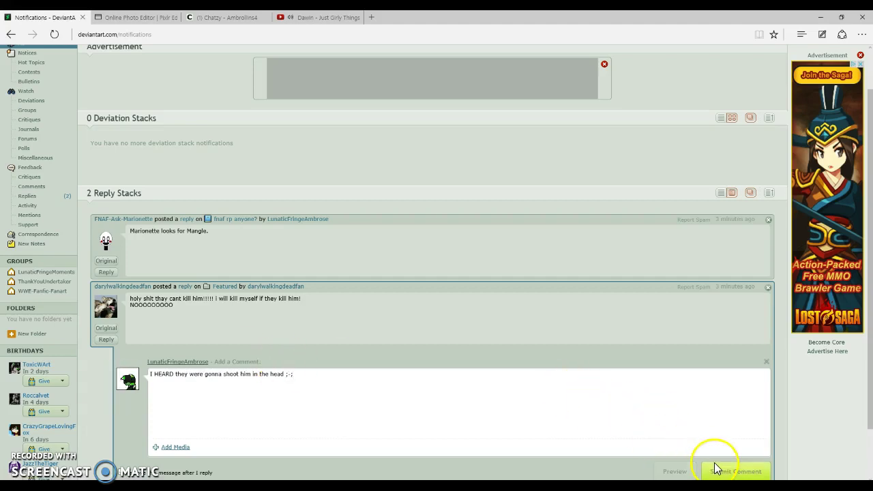
Answer the Marionette reply with "Mangle had his back over him almost with his tail in his face as he drooled in his sleep"
left_click(107, 272)
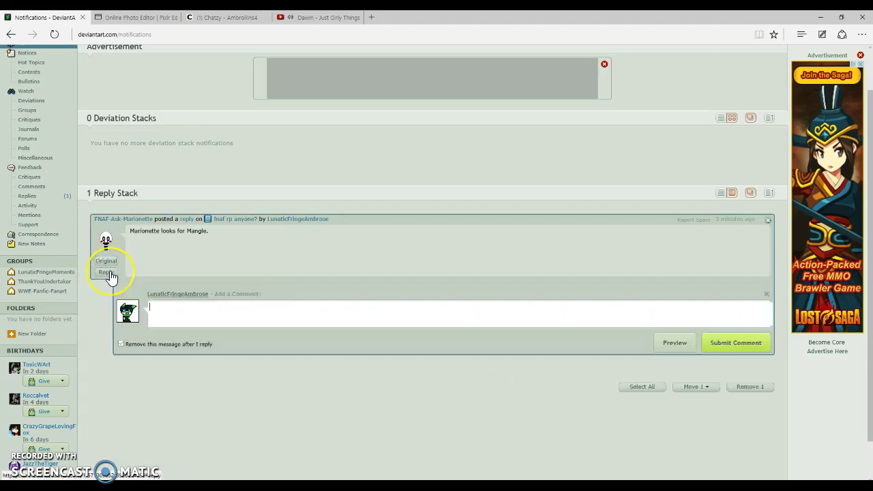
type("Mangle")
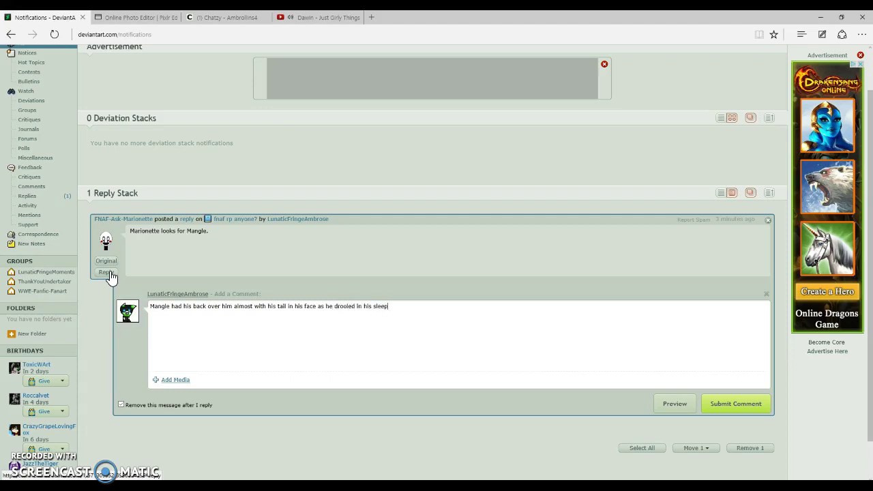
left_click(729, 404)
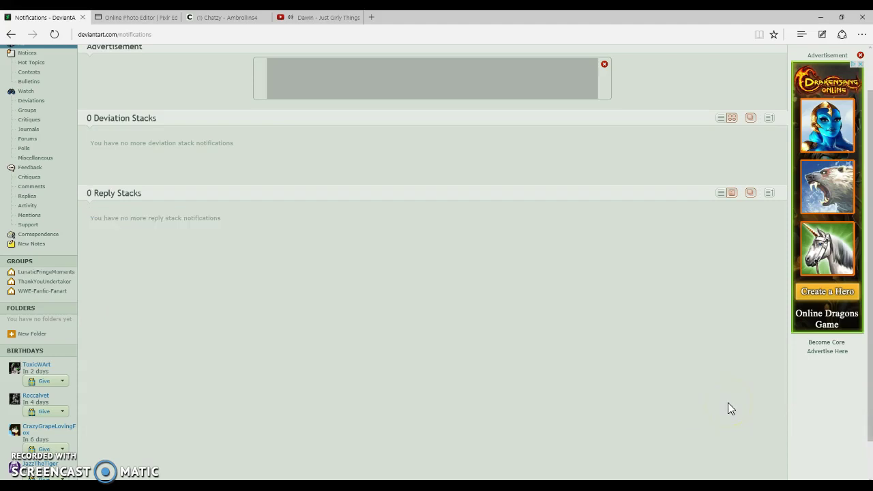
Open the profile page, recheck the notifications, and remove the "Eye TF" deviation notification before returning to the profile
scroll(728, 408, "up", 2)
left_click(778, 57)
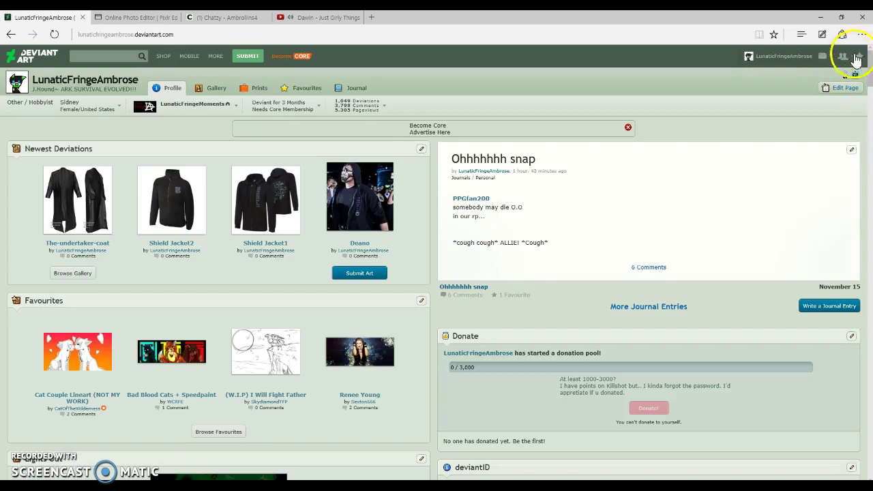
left_click(823, 57)
left_click(742, 83)
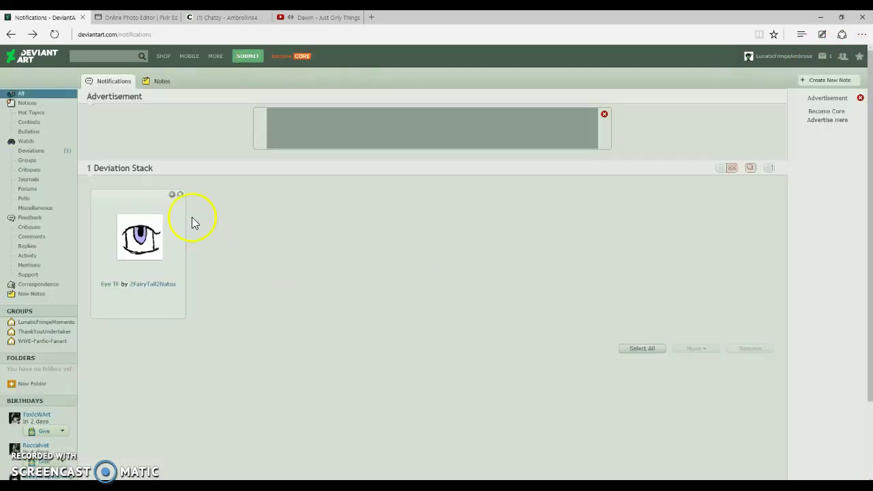
left_click(181, 196)
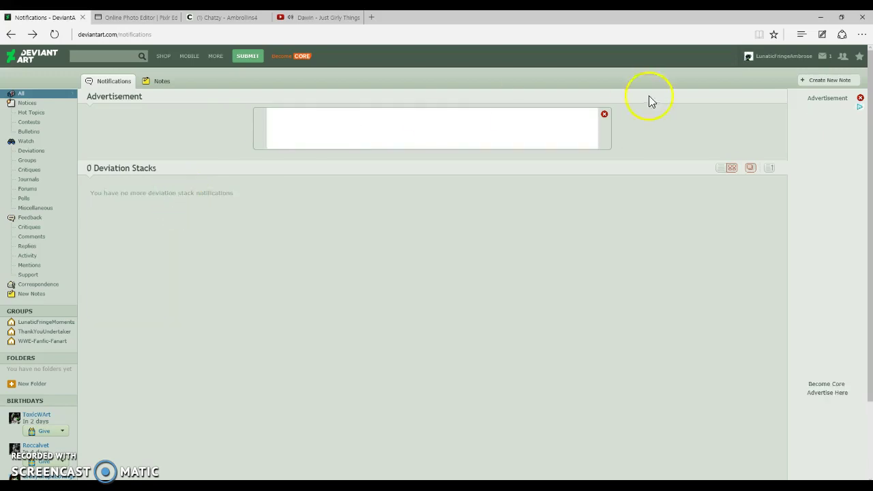
left_click(780, 57)
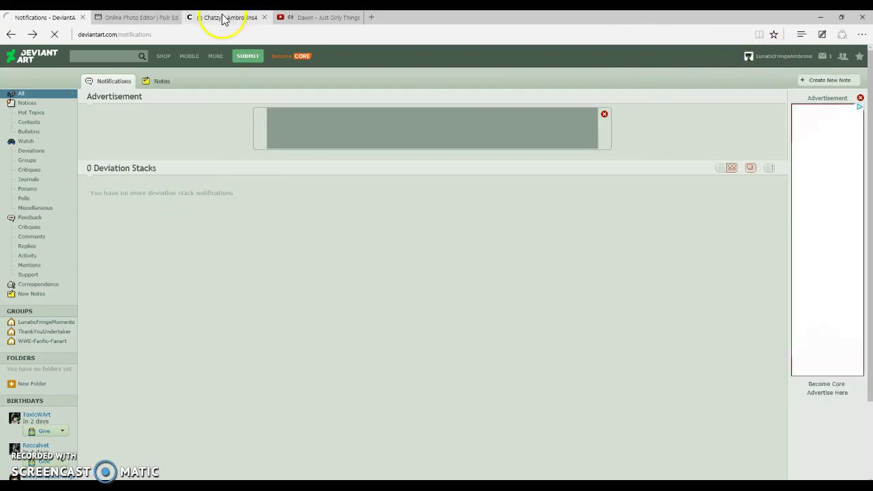
Switch to the Chatzy room and write a role-play reply with the lines "TO NARNIA HORSIE!!", "I ain't no horsie!" and "You gay"
left_click(225, 17)
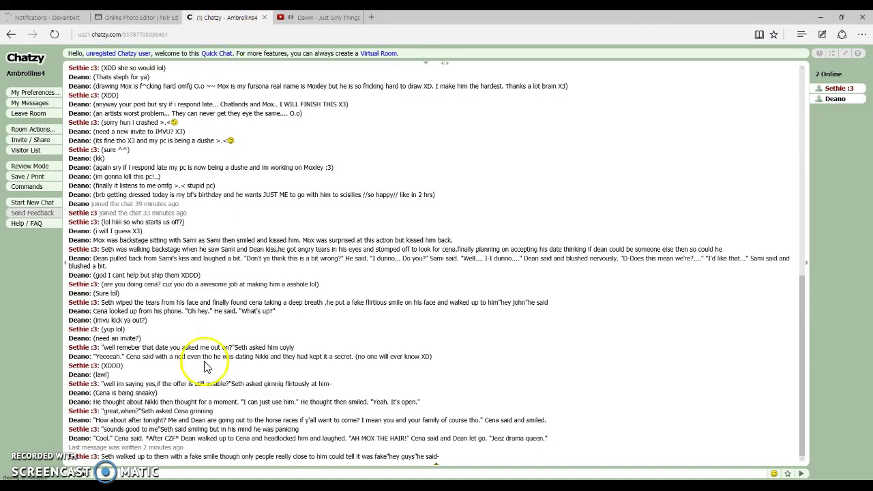
left_click(165, 472)
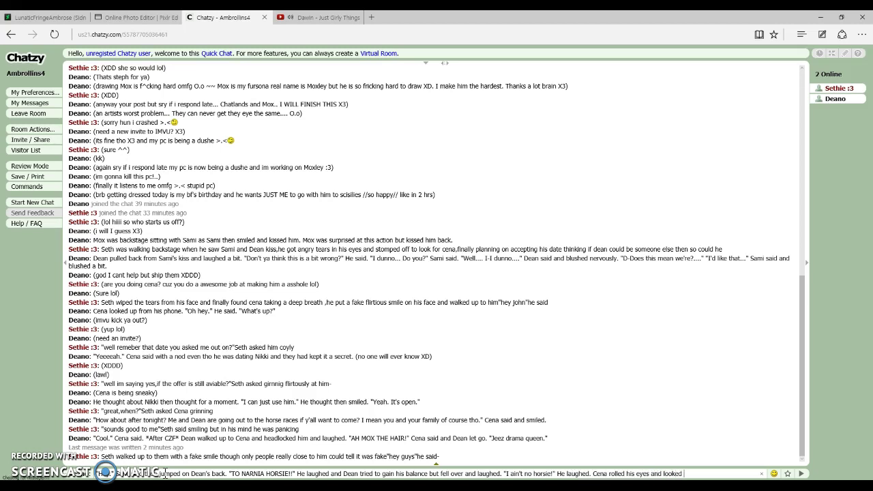
type("\"You gay")
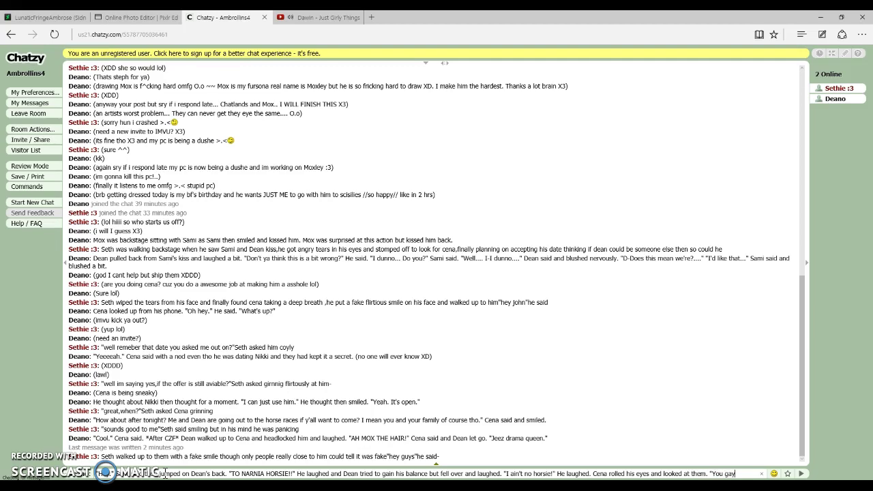
left_click(161, 469)
Switch back to the Pixlr drawing, pick the recently used dark brown, and paint the character's muzzle with it
key("ctrl+shift+Tab")
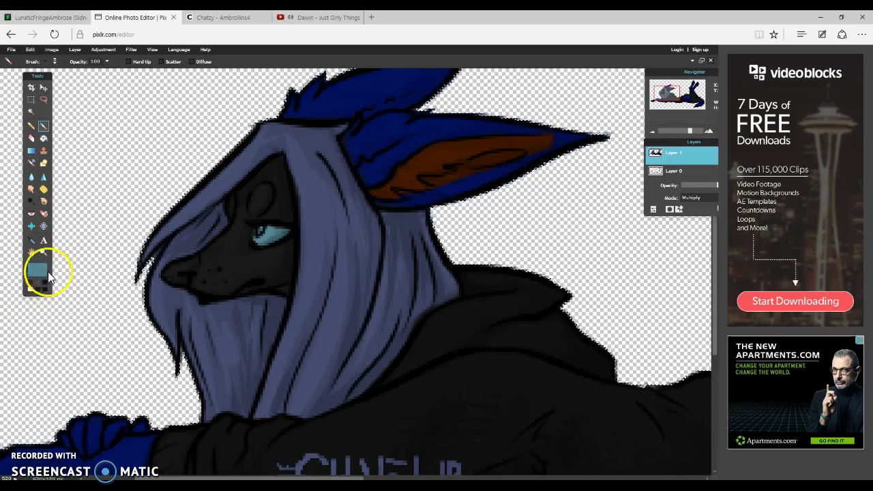
left_click(41, 271)
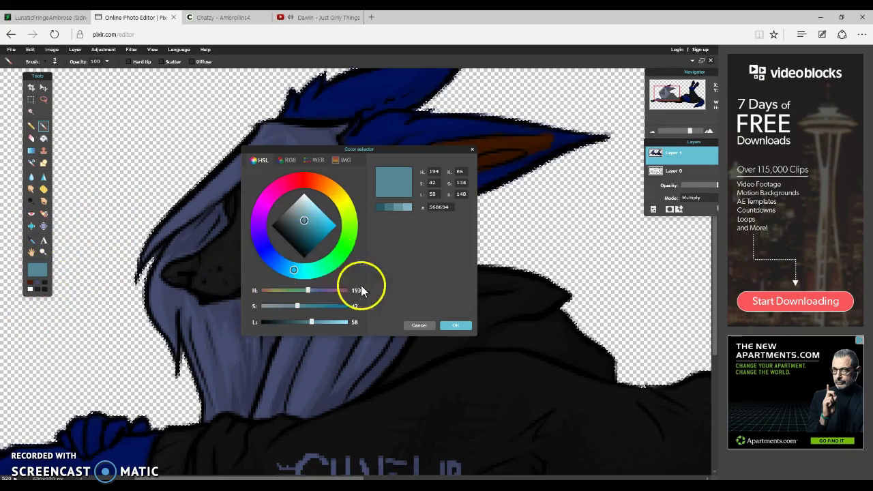
left_click(418, 325)
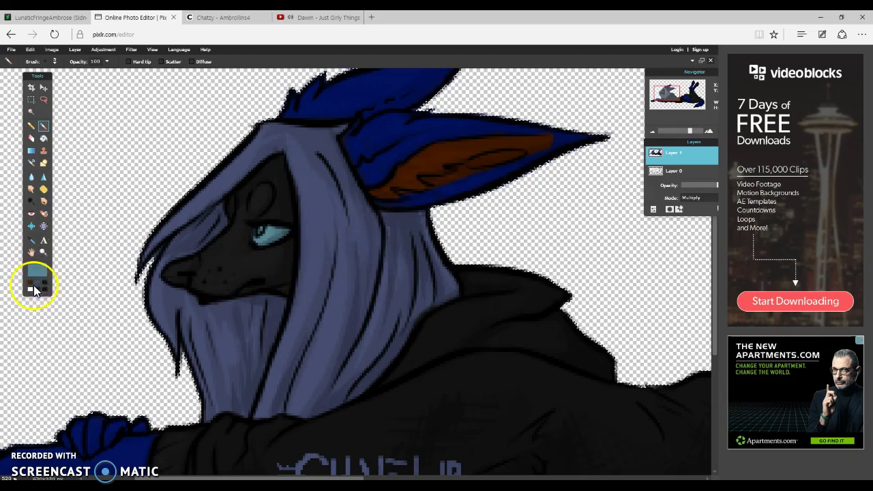
left_click(32, 282)
mouse_move(214, 273)
left_mouse_down()
mouse_move(205, 255)
mouse_move(201, 284)
mouse_move(221, 296)
mouse_move(257, 280)
mouse_move(214, 251)
mouse_move(207, 275)
mouse_move(216, 293)
mouse_move(228, 269)
mouse_move(204, 281)
mouse_move(230, 279)
mouse_move(211, 253)
left_mouse_up()
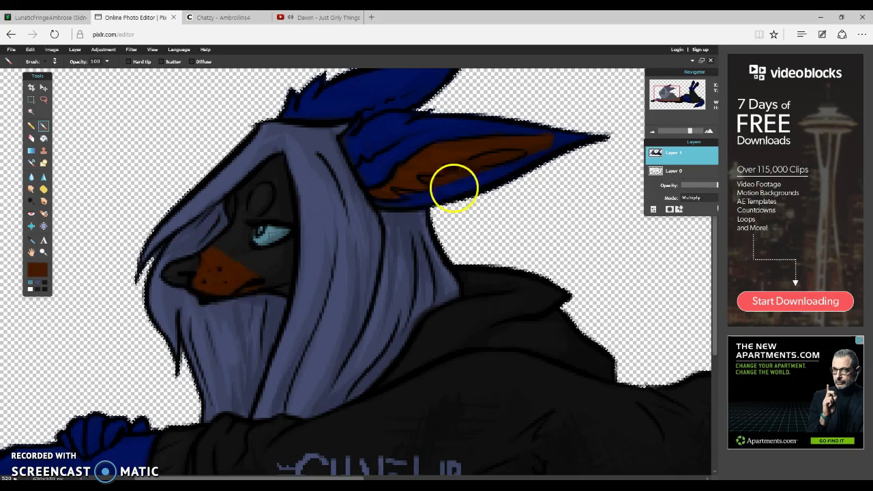
Export the finished drawing to the computer as a full-quality transparent PNG named "Bored Laying Pose for WWEtheShield"
mouse_move(682, 88)
left_mouse_down()
mouse_move(695, 89)
mouse_move(690, 99)
left_mouse_up()
mouse_move(690, 130)
left_mouse_down()
mouse_move(668, 130)
mouse_move(679, 131)
left_mouse_up()
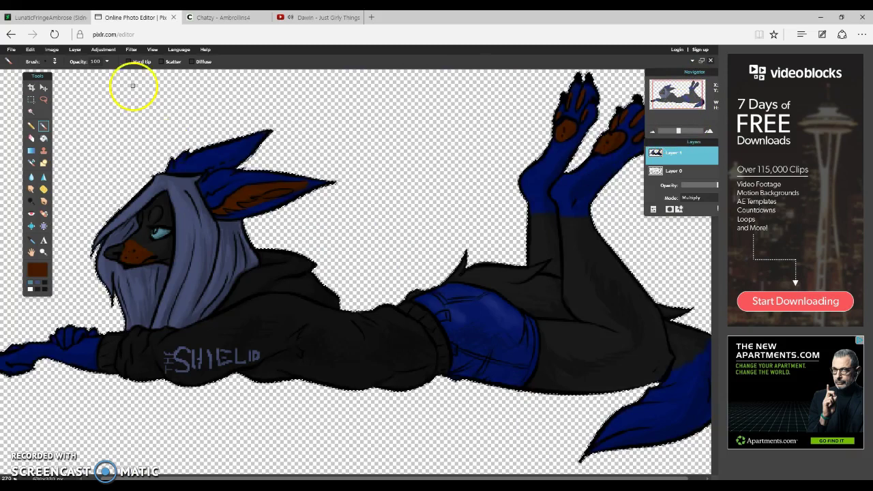
left_click(11, 49)
left_click(27, 94)
double_click(418, 212)
right_click(418, 212)
left_click(438, 182)
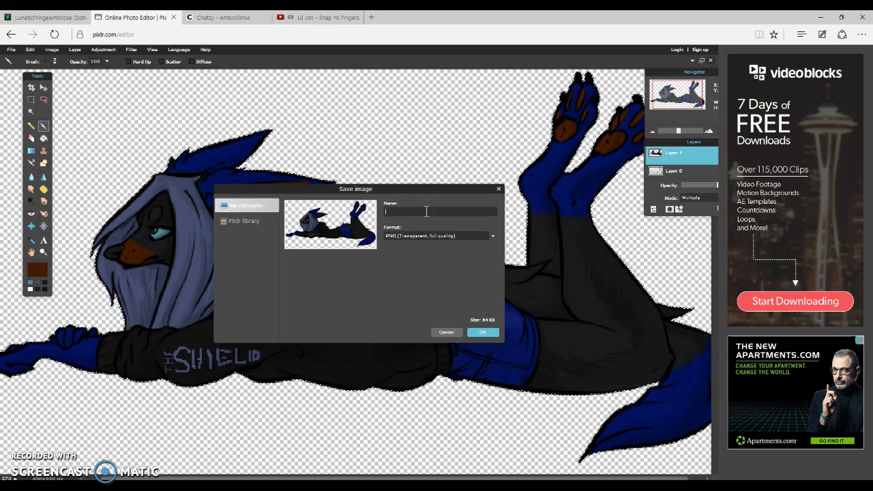
left_click(397, 219)
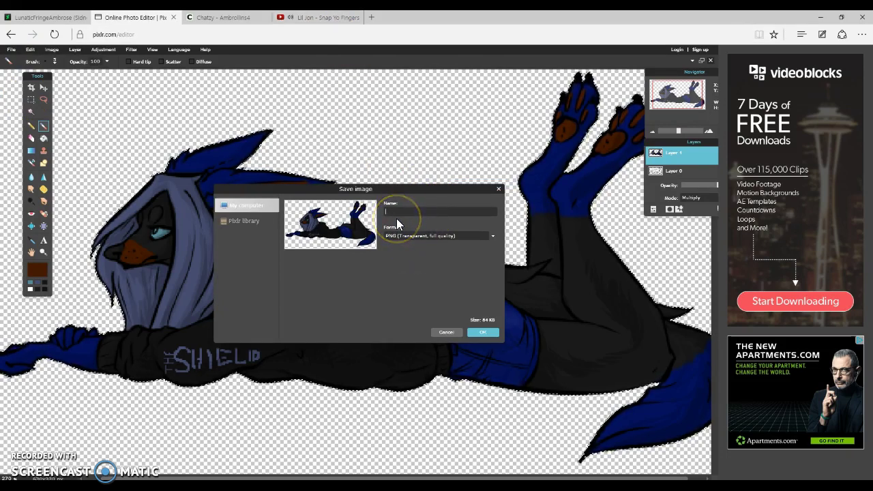
type("Bored")
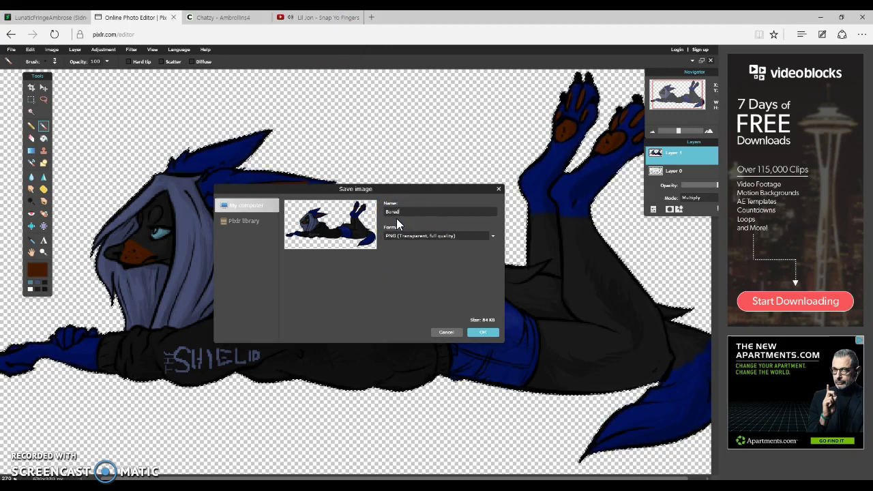
type(" Laying pi")
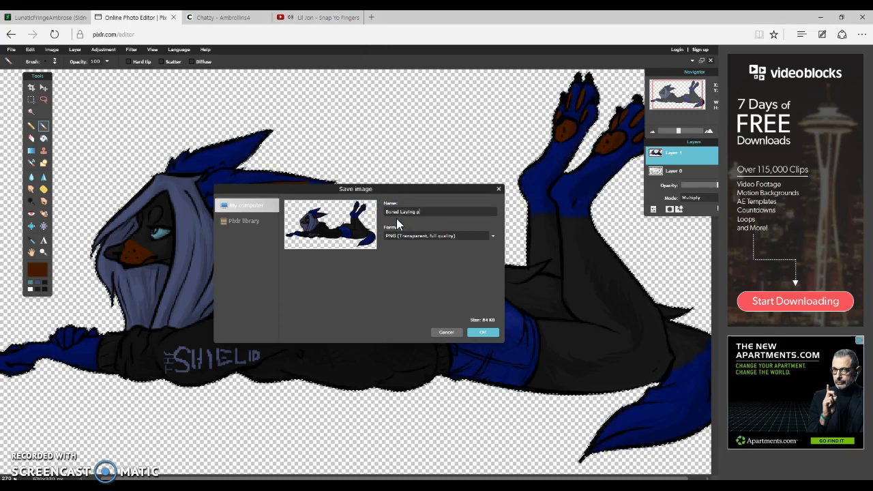
type("s")
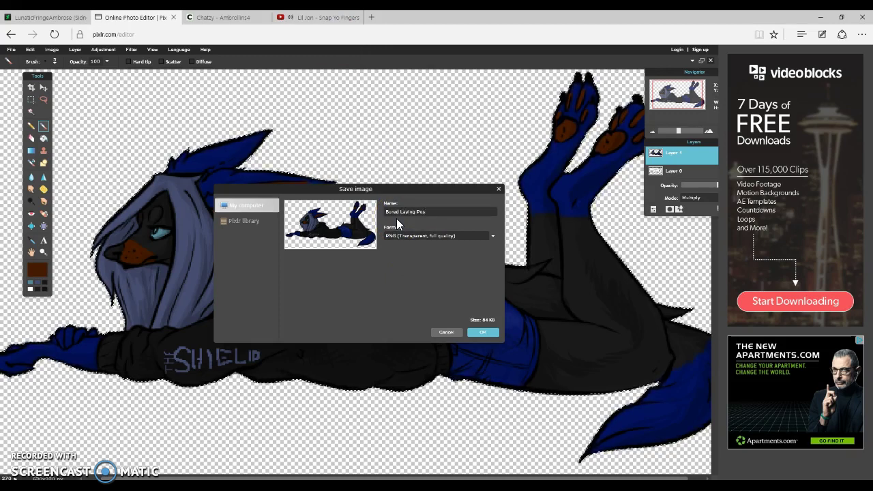
type("e for WWEt")
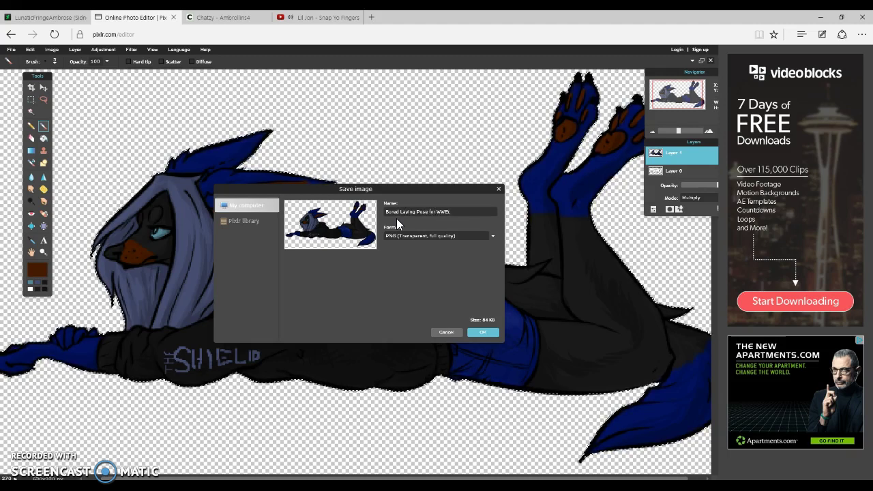
type("heShield")
left_click(484, 333)
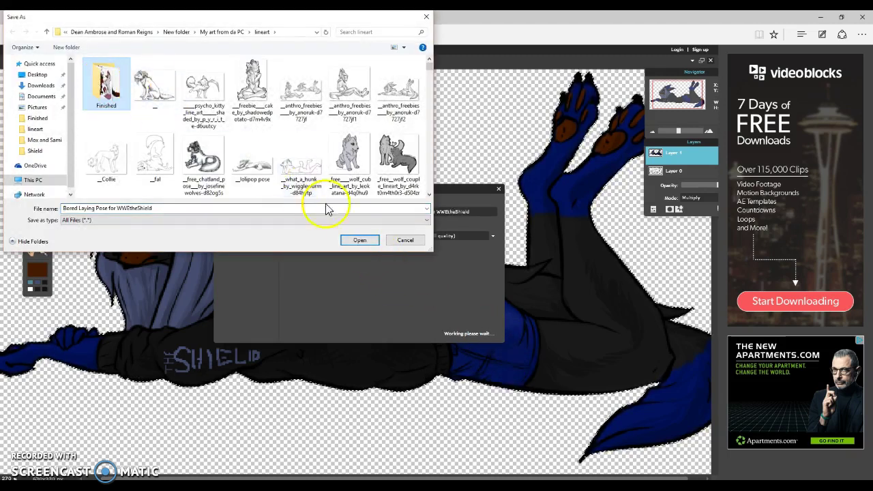
Save the exported file in "New folder" inside the lineart directory's Finished folder
left_click(365, 244)
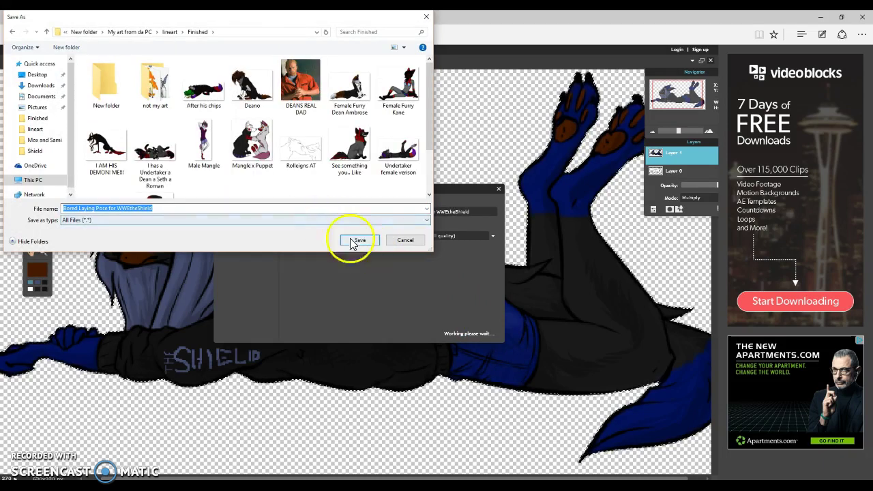
left_click(108, 96)
left_click(372, 243)
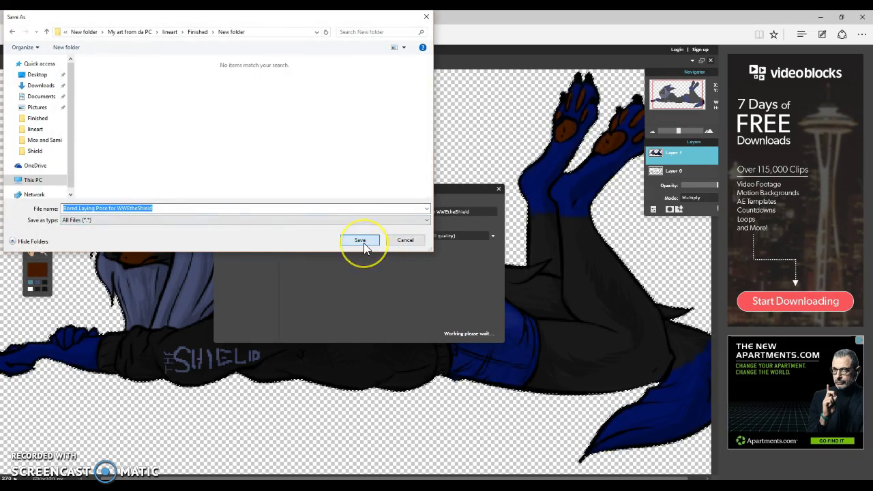
left_click(363, 242)
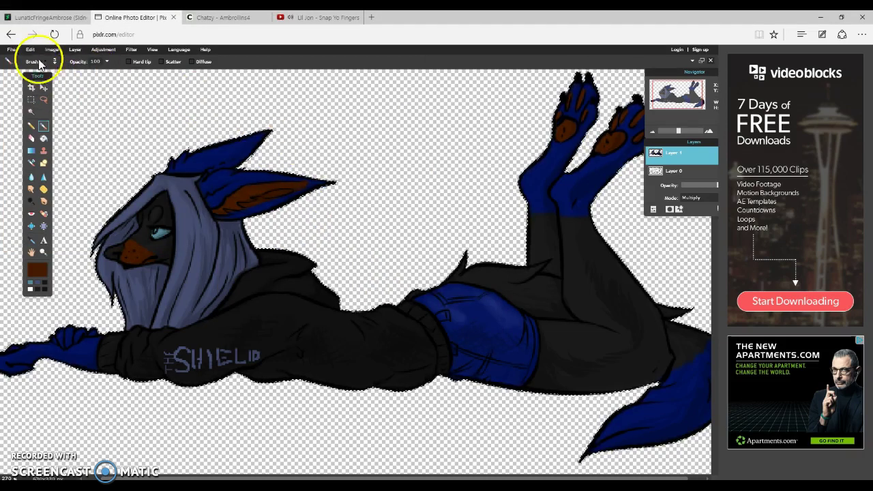
Restore the maximized drawing to its own document window and close it
left_click(701, 60)
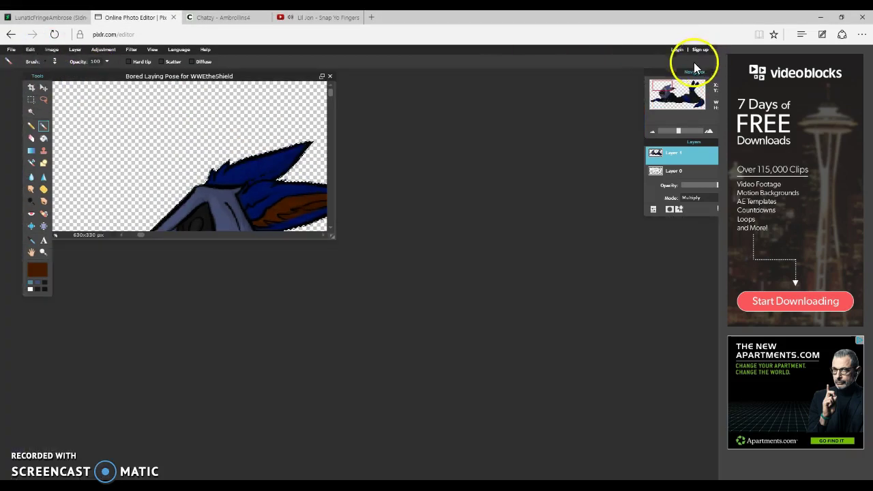
left_click(330, 78)
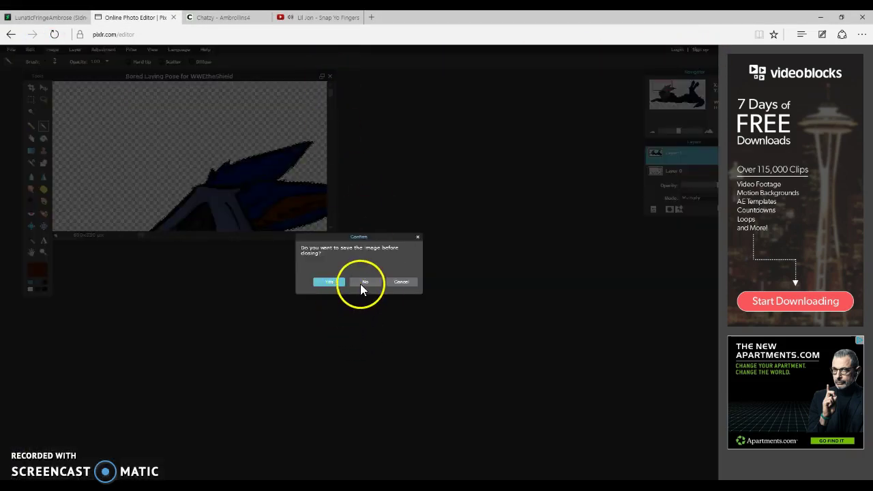